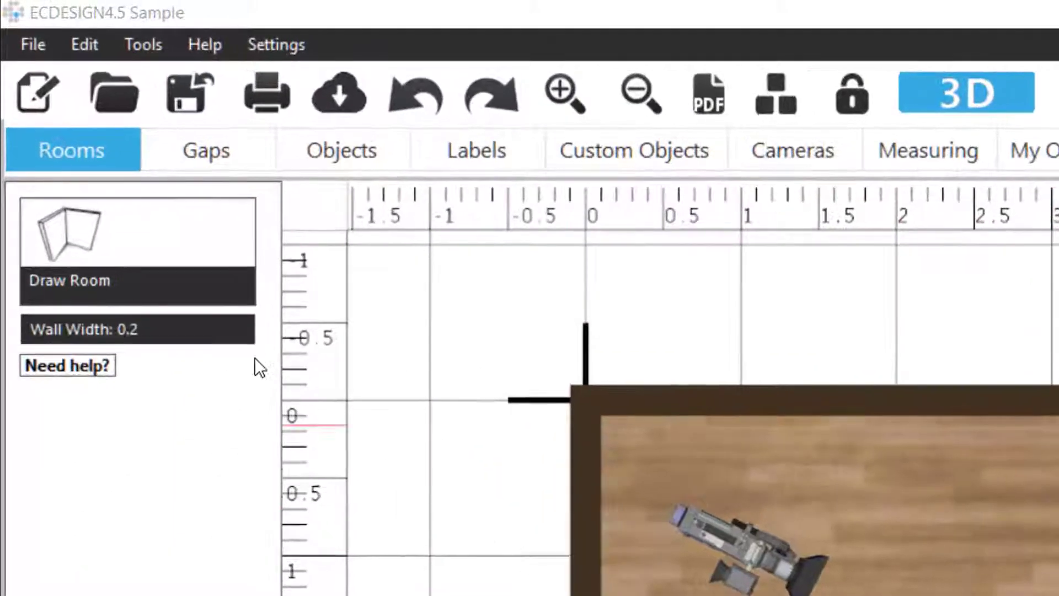
Place a Double door 3 in the 19 m wall between the wooden-floor and tiled rooms, about 2.75 m from its left end.
left_click(191, 126)
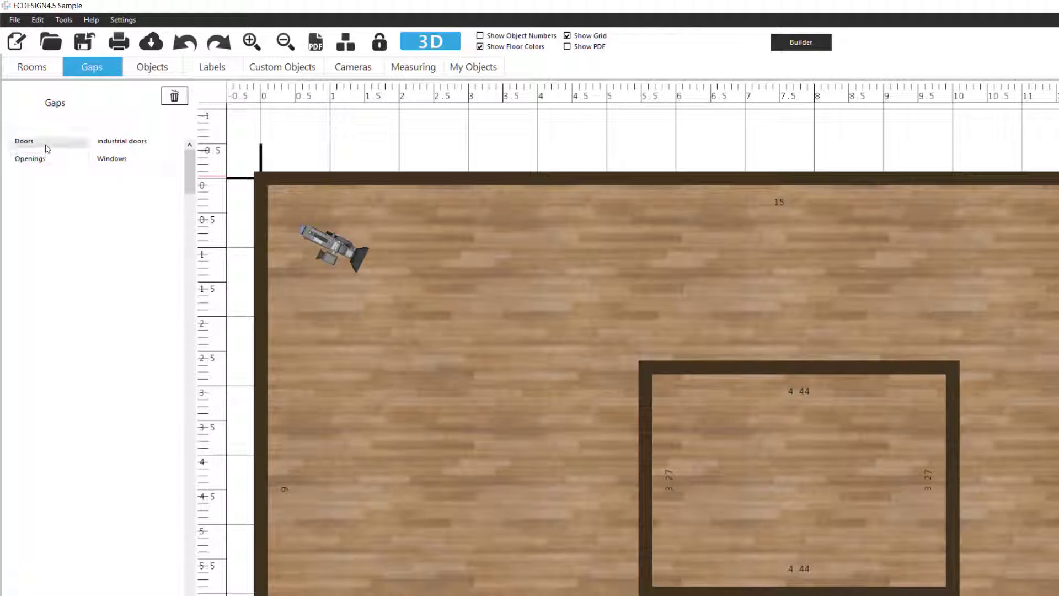
left_click(16, 142)
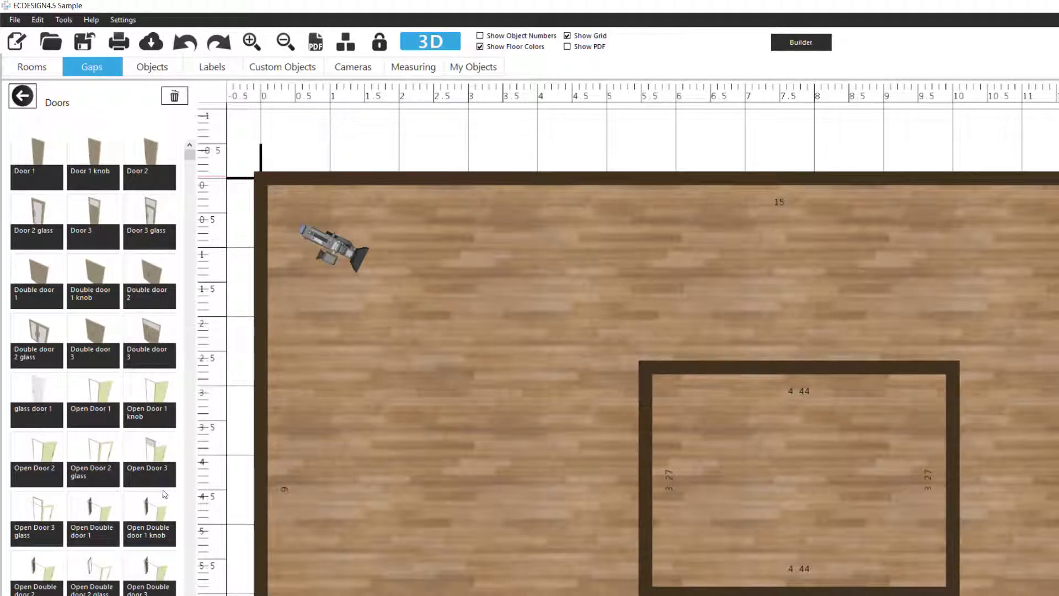
left_click(93, 338)
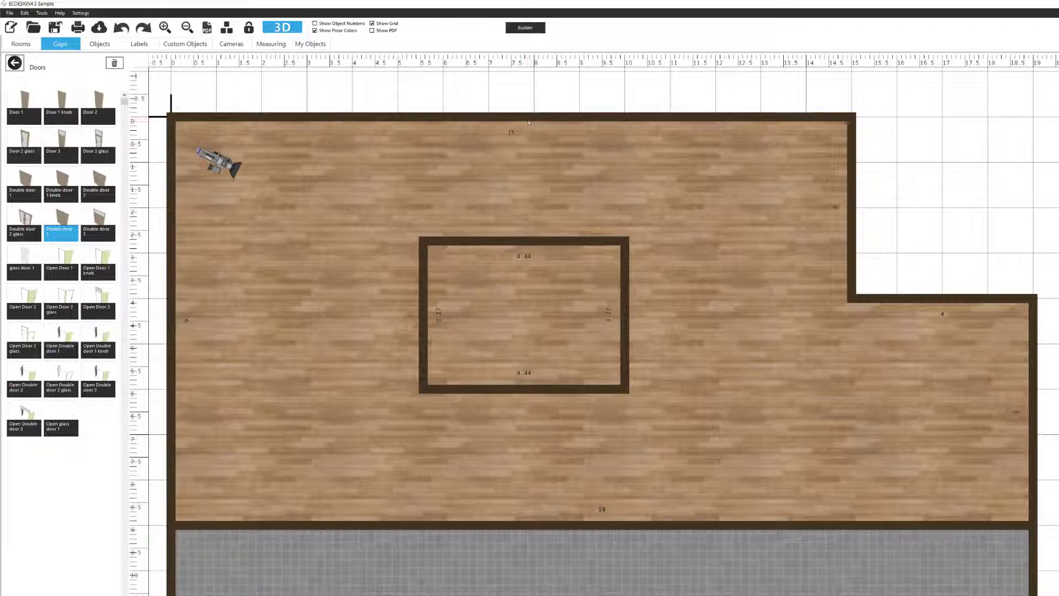
left_click(342, 527)
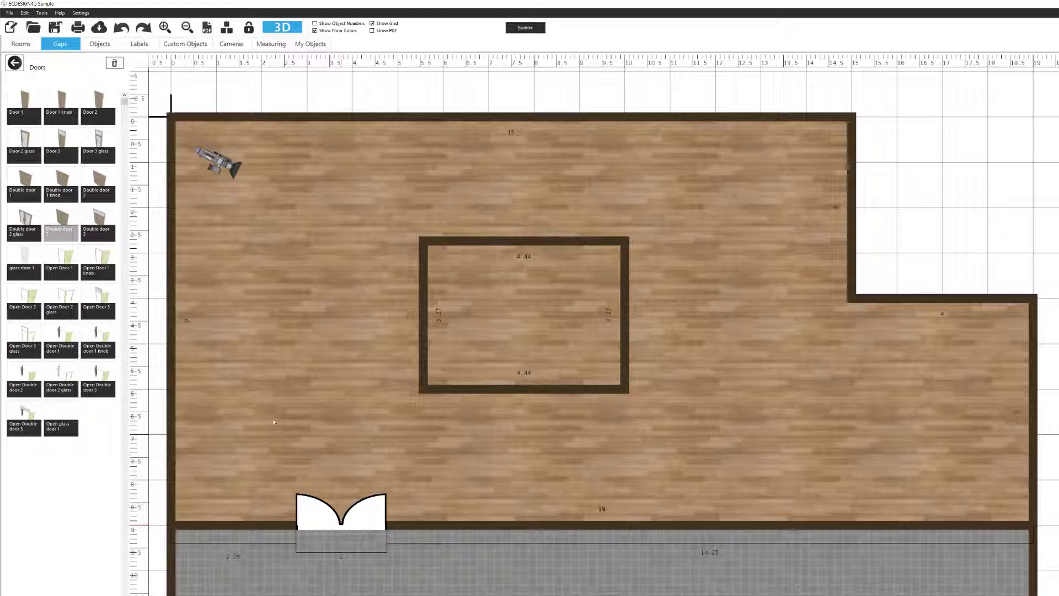
Add another Double door 3 to the wooden-floor room's short 4 m vertical wall and flip it to open outward.
left_click(852, 201)
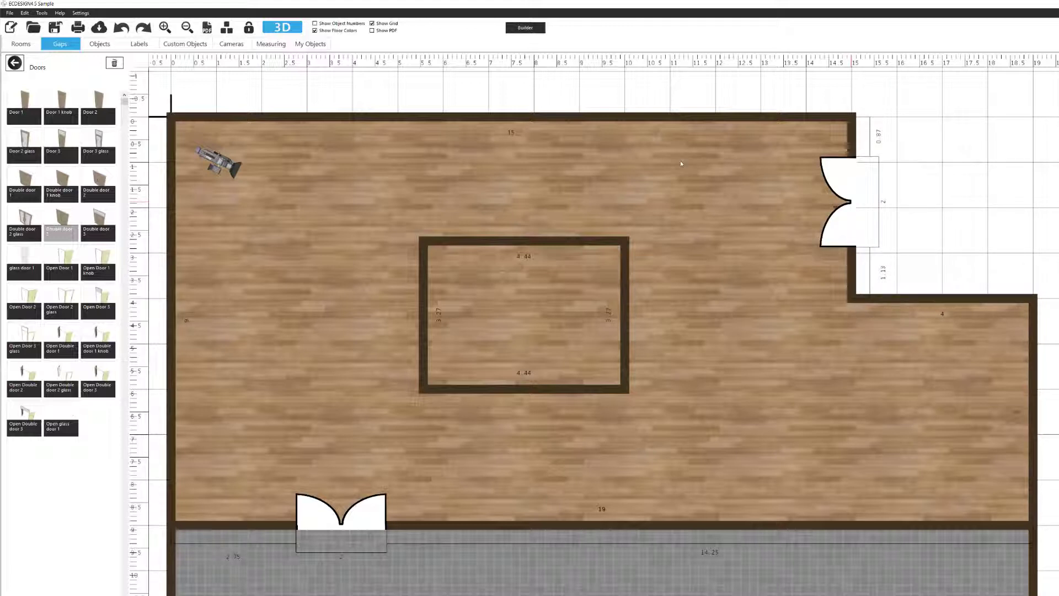
left_click(851, 202)
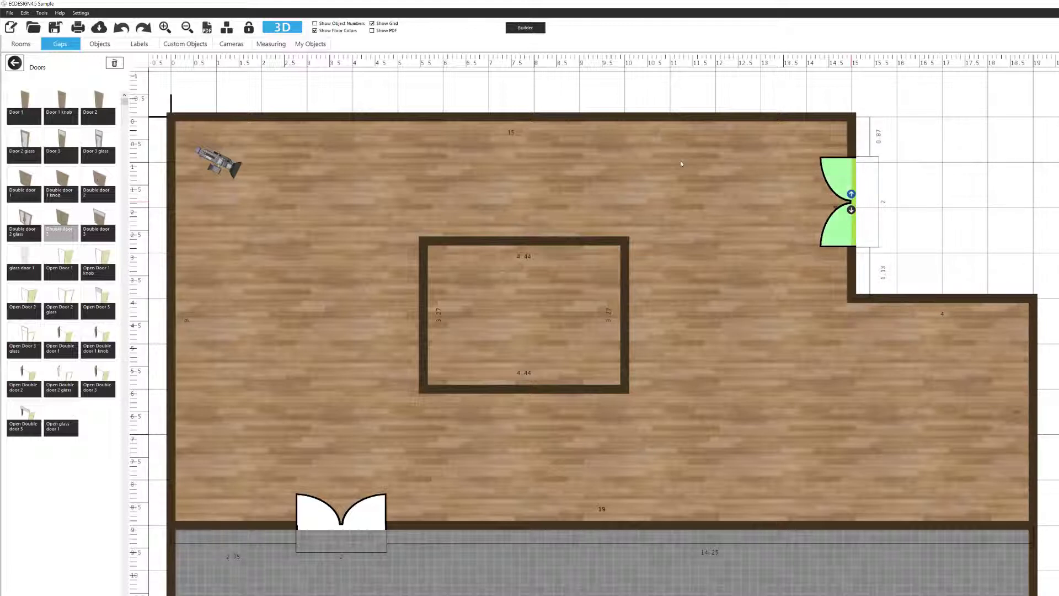
left_click(851, 202)
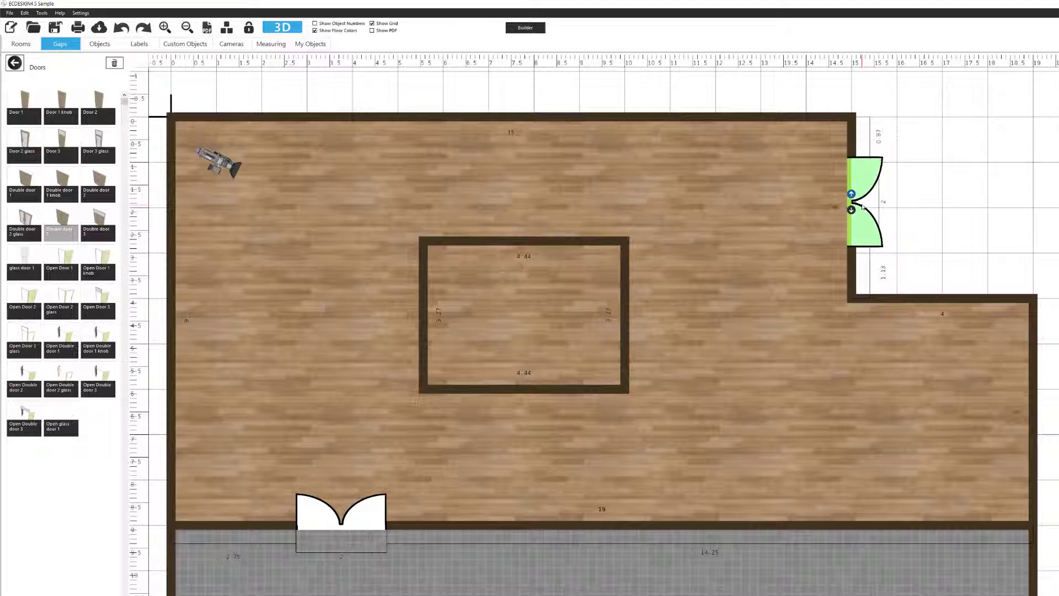
Nudge the double door in the 19 m wall and set its width to 1.8 and height to 2.
left_click(346, 526)
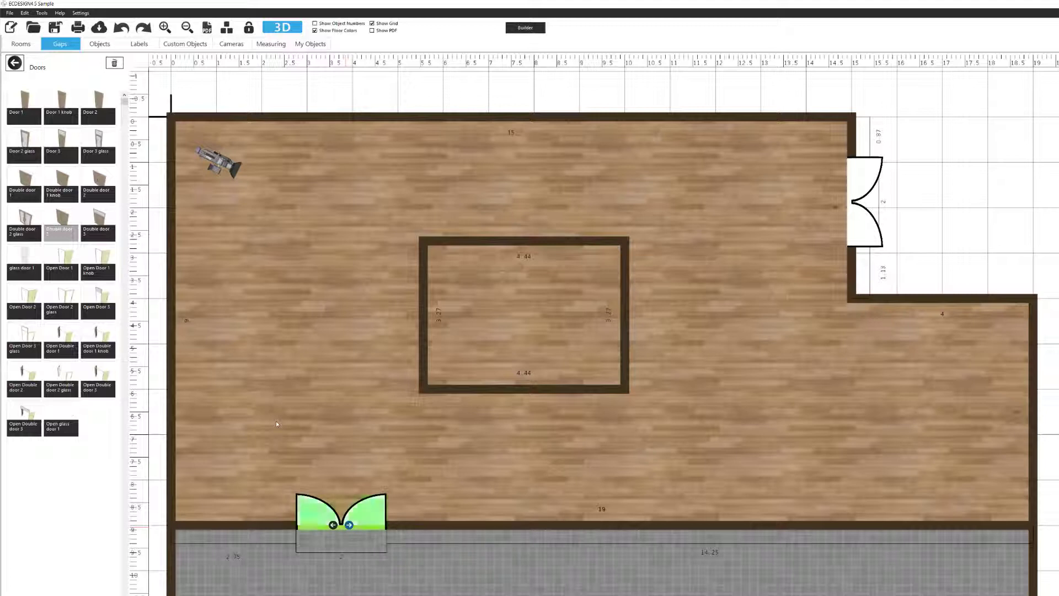
mouse_move(352, 534)
left_mouse_down()
mouse_move(693, 537)
mouse_move(716, 510)
mouse_move(351, 534)
left_mouse_up()
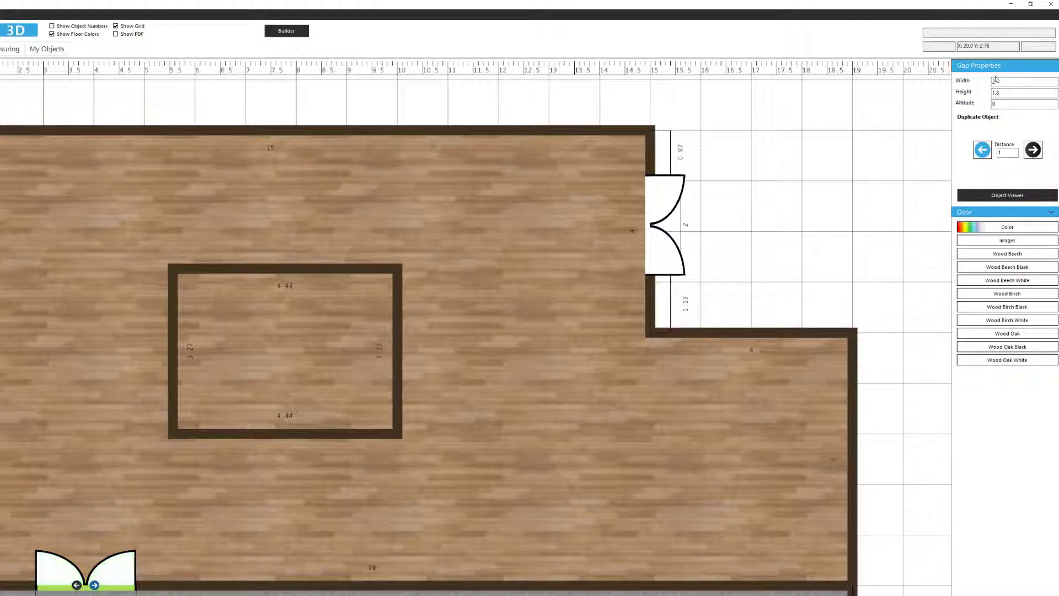
double_click(998, 80)
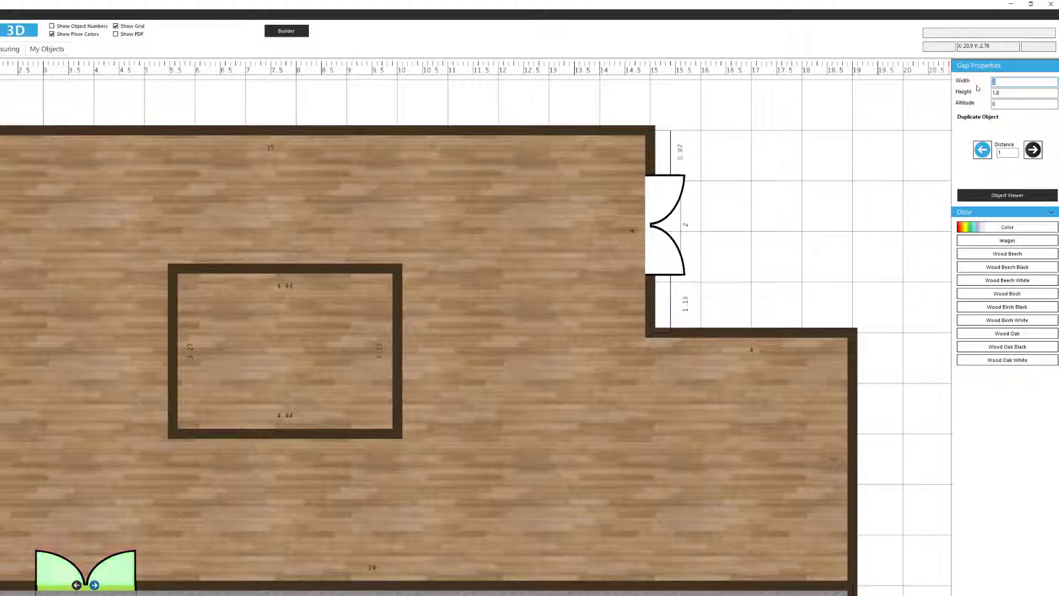
type("1.8")
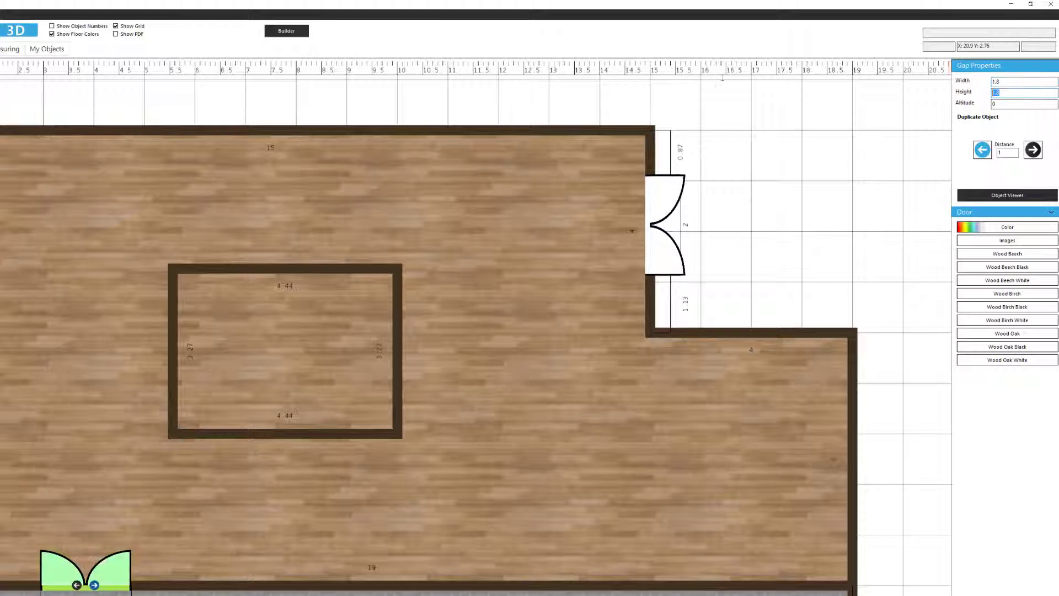
type("2")
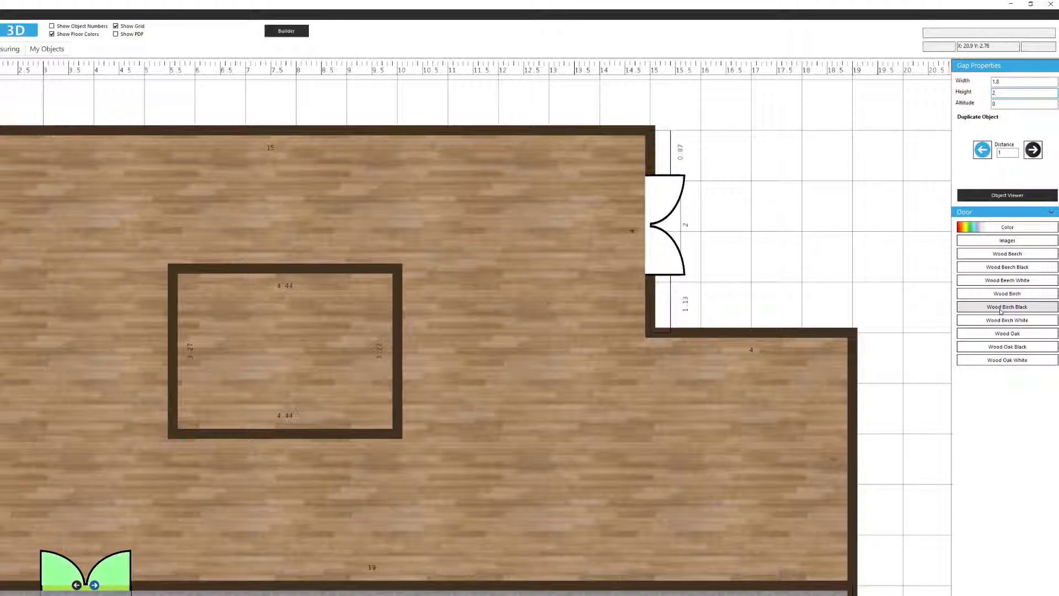
Apply the Wood Beech material to all doors of the same line and check them in the 3D view.
left_click(1005, 255)
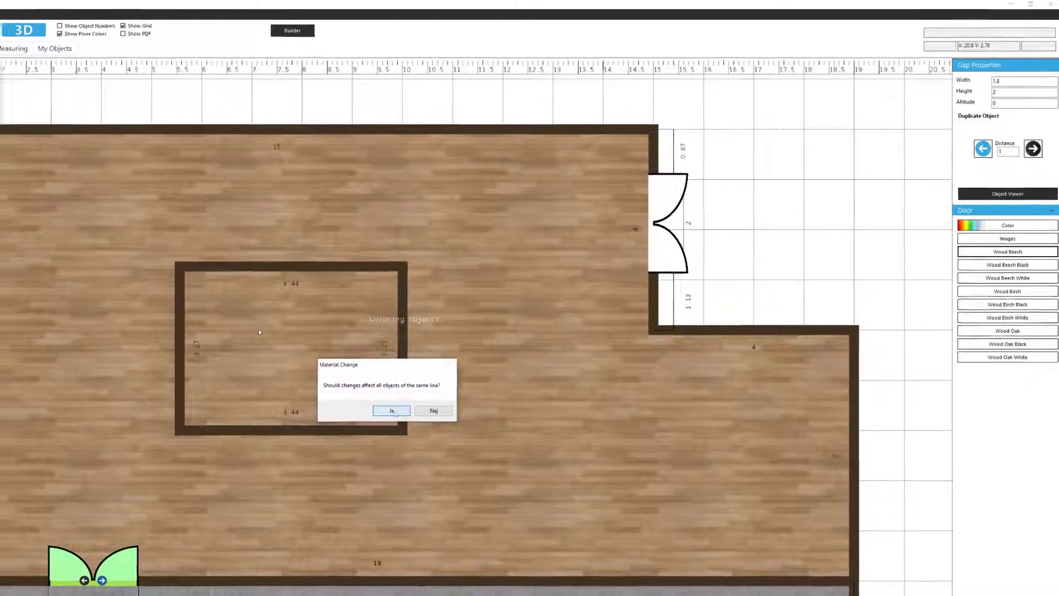
left_click(388, 414)
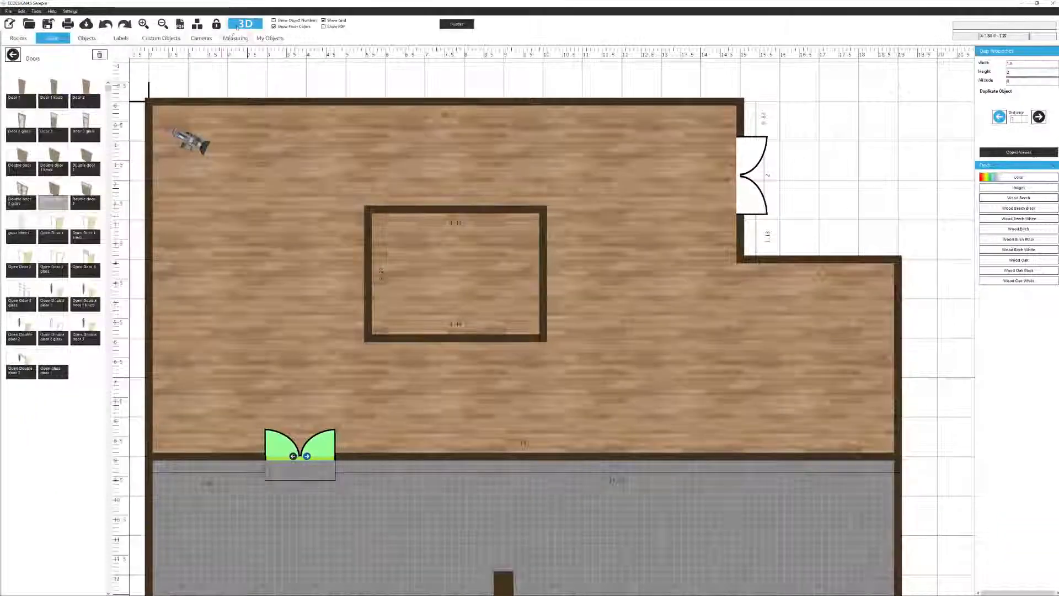
left_click(238, 25)
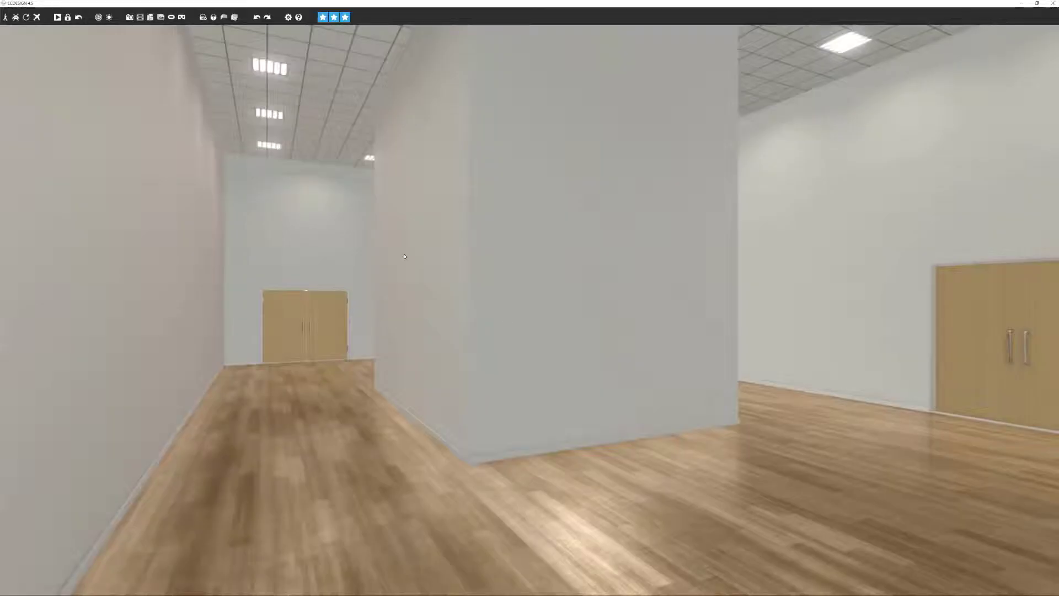
left_click_drag(403, 256, 529, 322)
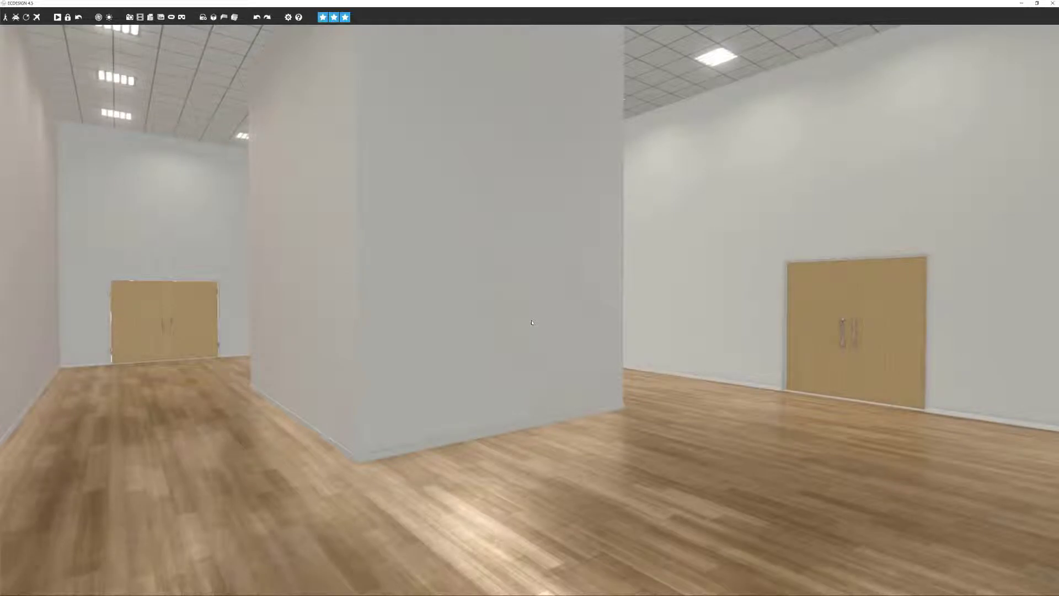
left_click(1052, 4)
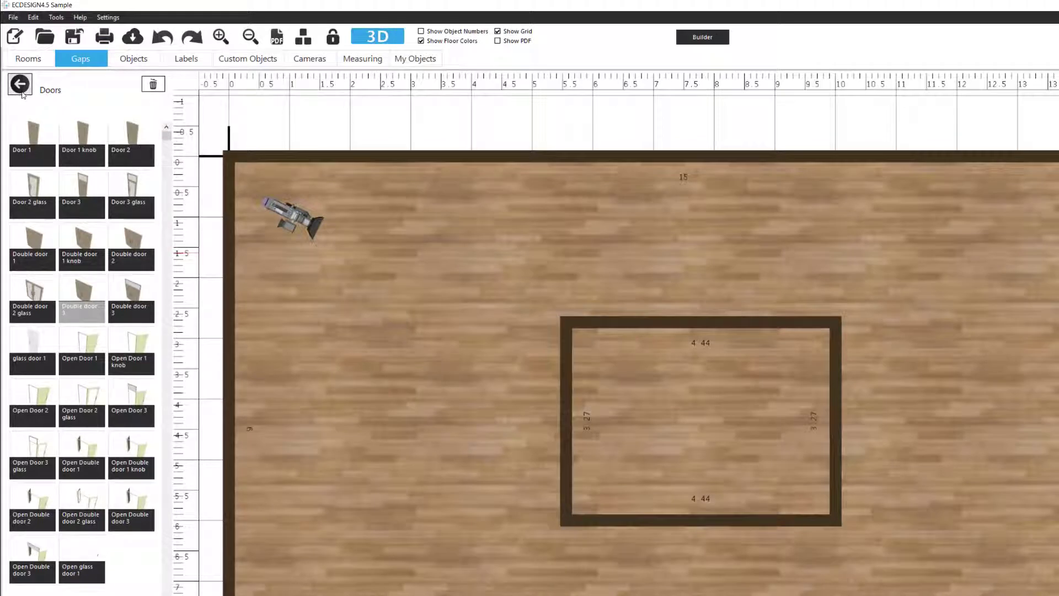
Place two 3,6 x 3.5m garage doors in the tiled room's lower outer wall, one on each side of the partition.
left_click(22, 93)
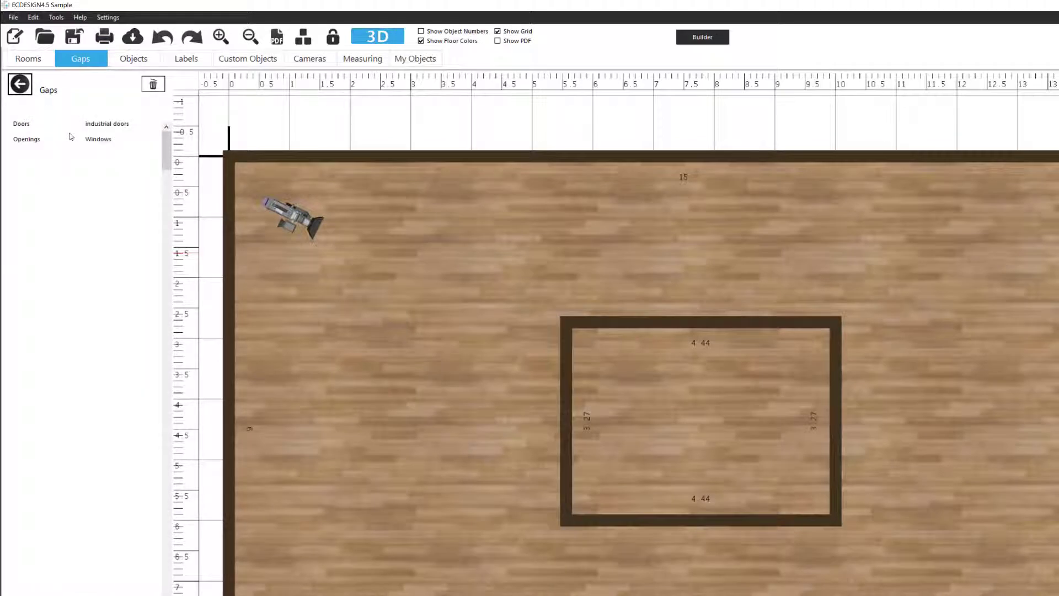
left_click(107, 123)
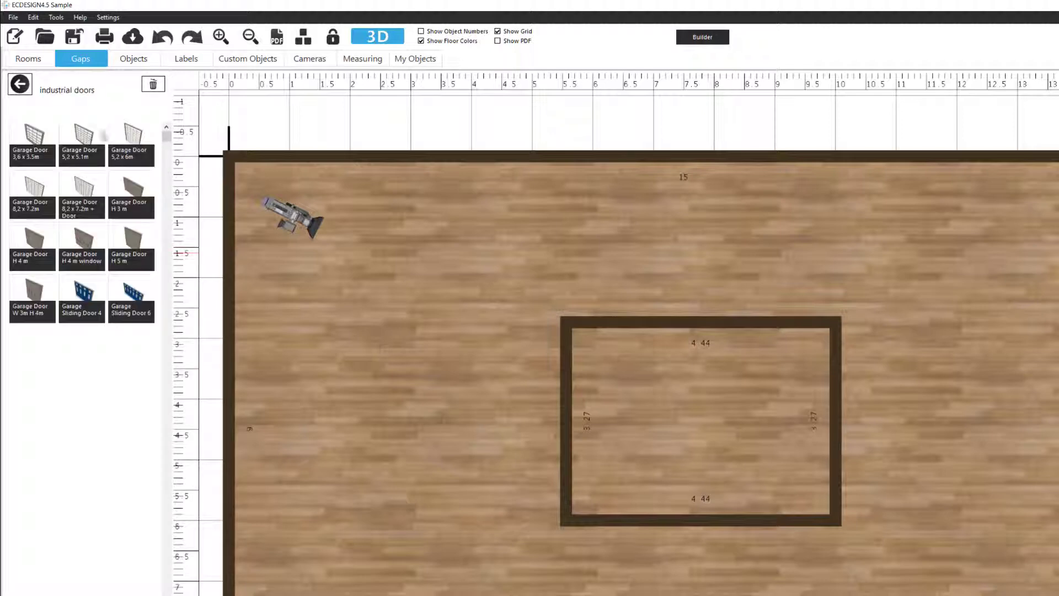
left_click(27, 141)
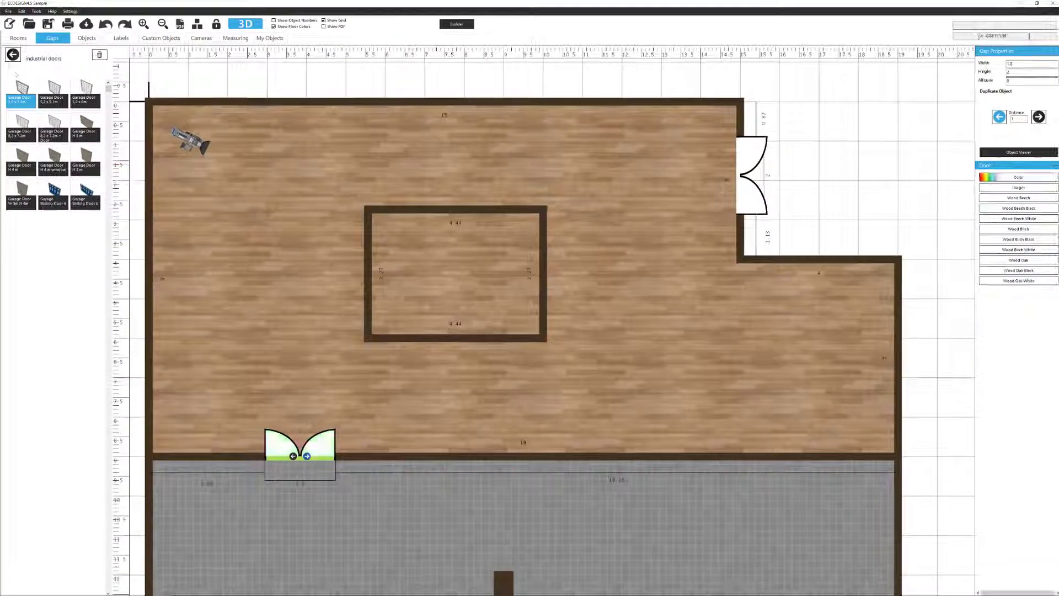
middle_click_drag(710, 503, 713, 208)
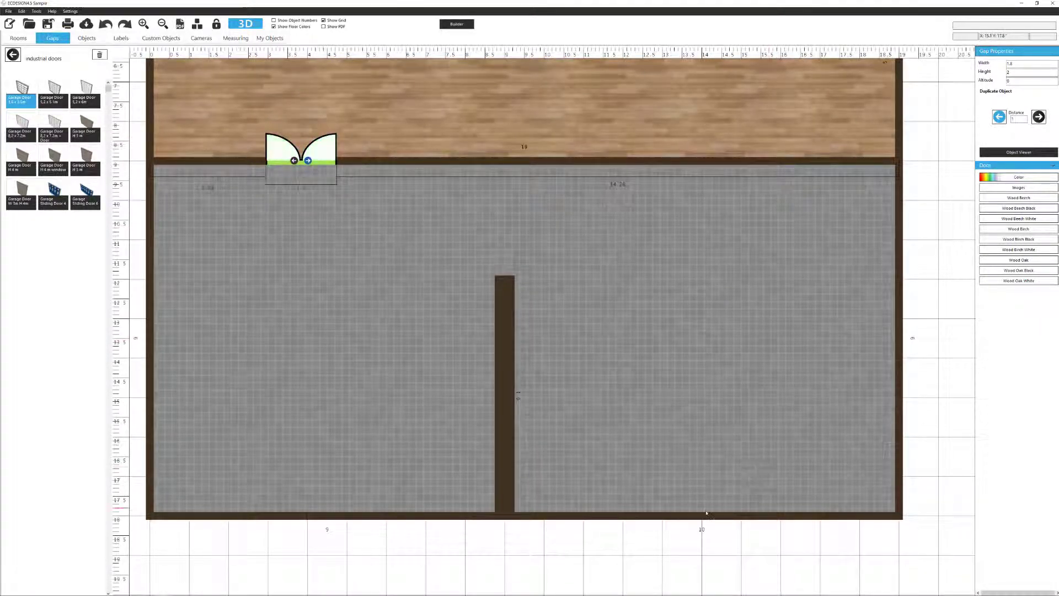
left_click(706, 513)
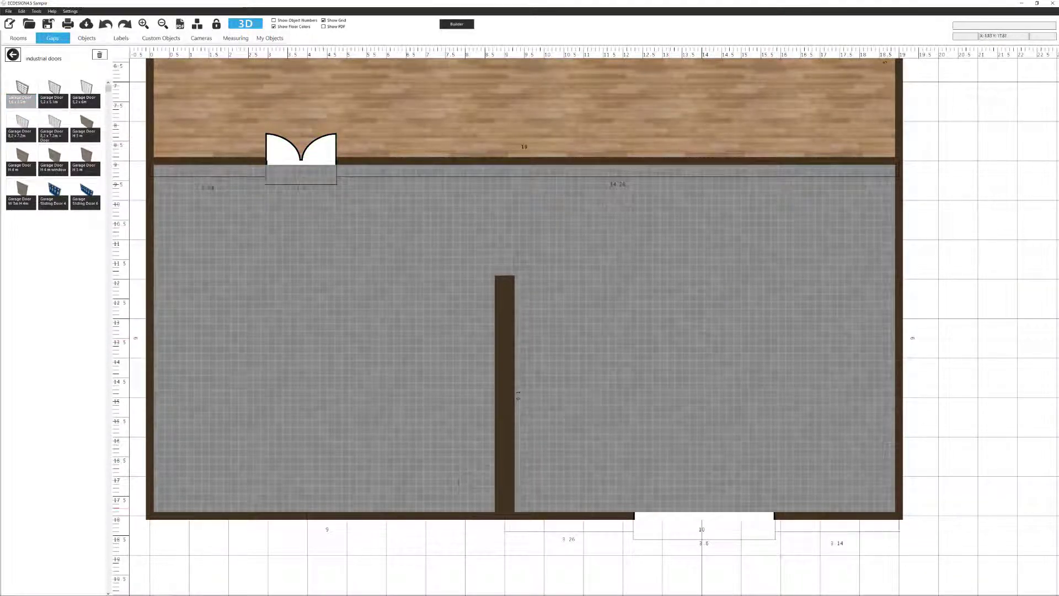
left_click(309, 515)
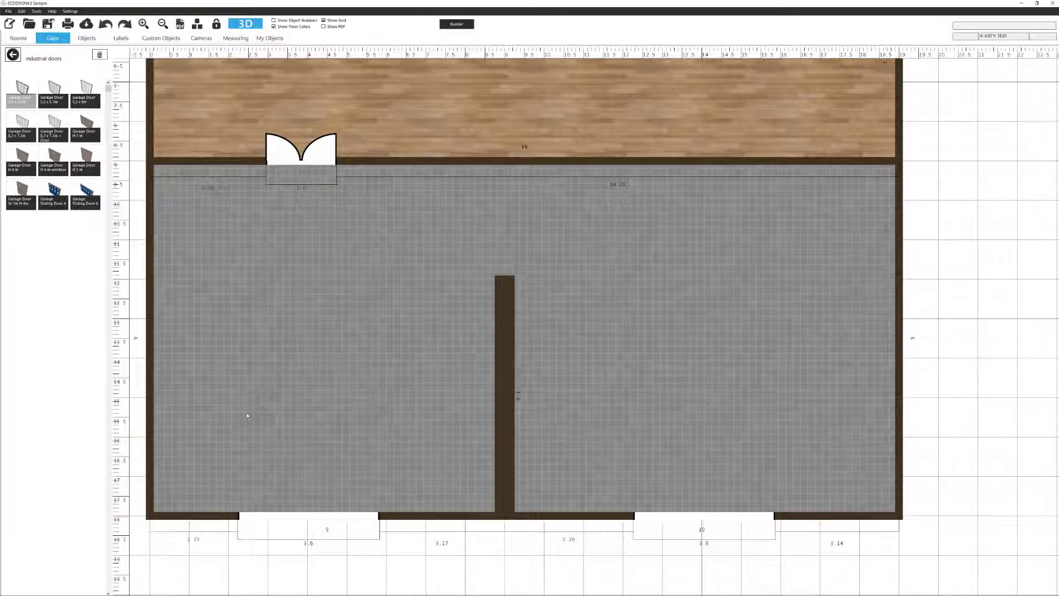
key("Escape")
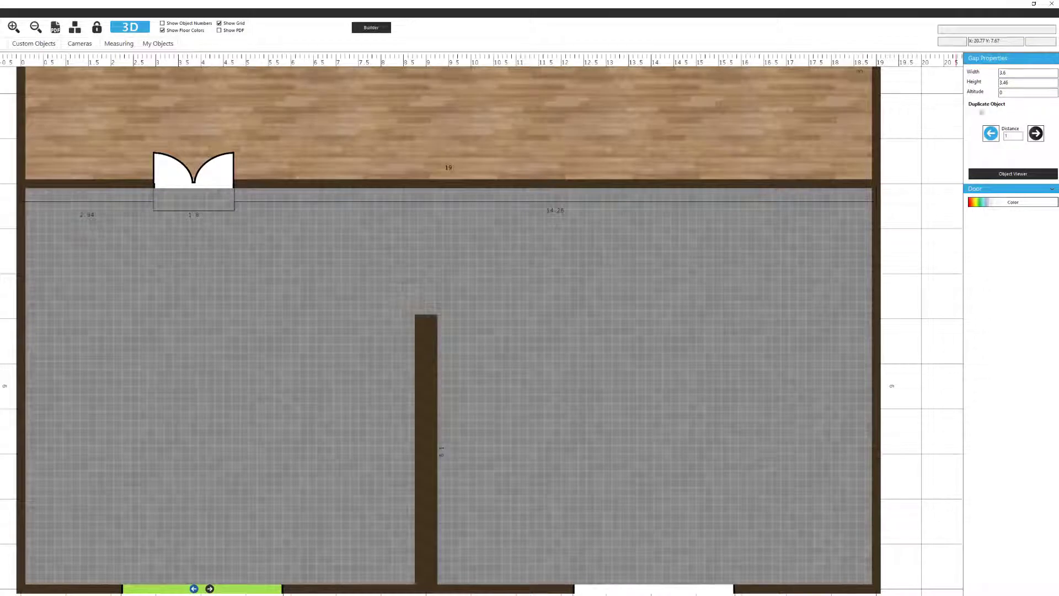
Colour the garage doors red, applying the change to all objects of the same line, and check them in 3D.
left_click(1013, 203)
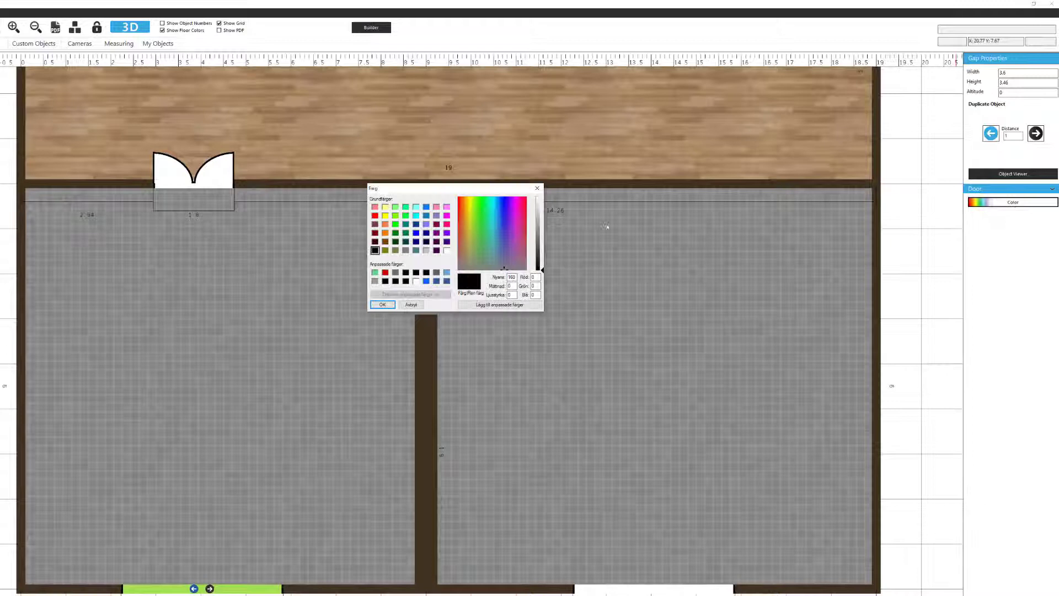
left_click(385, 307)
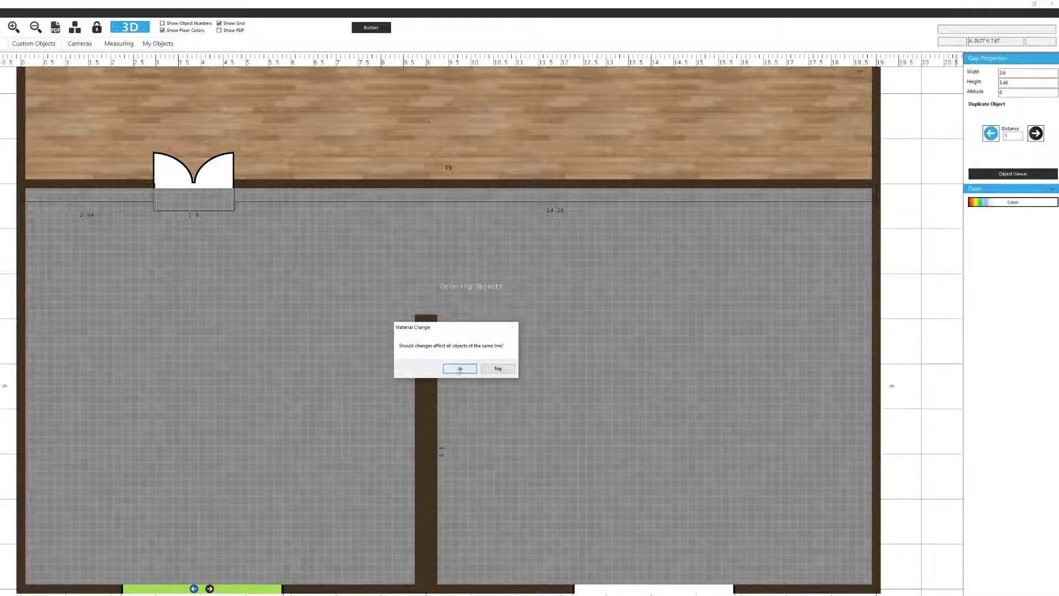
left_click(459, 368)
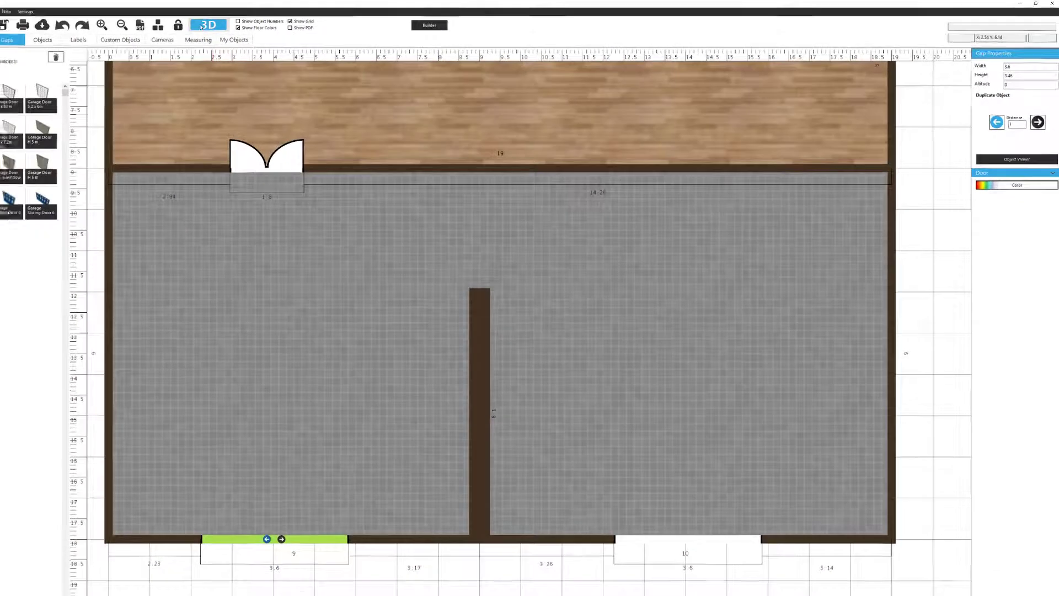
left_click(130, 26)
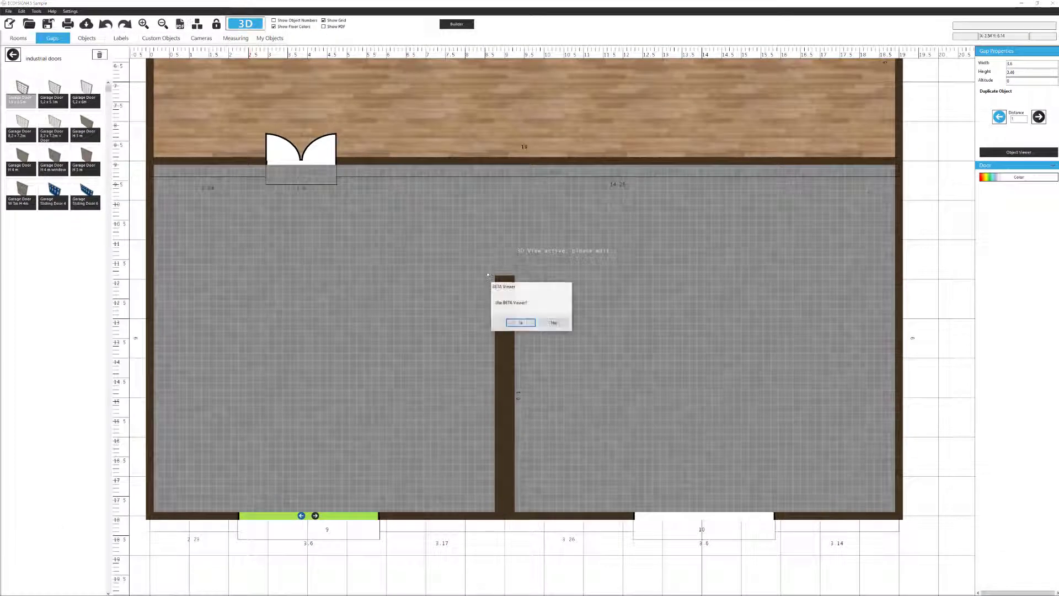
left_click(520, 322)
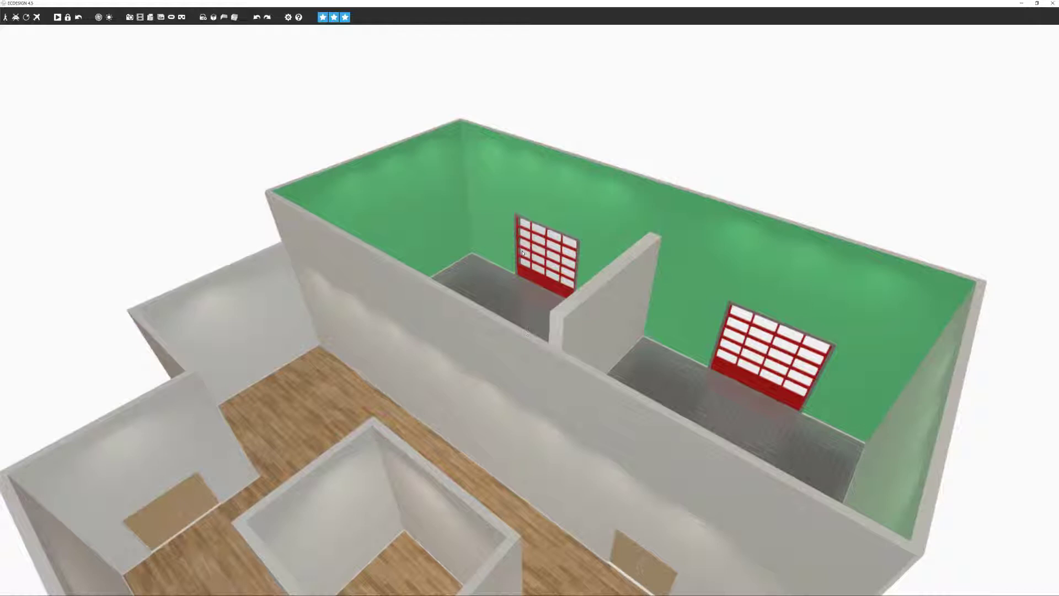
left_click(1052, 3)
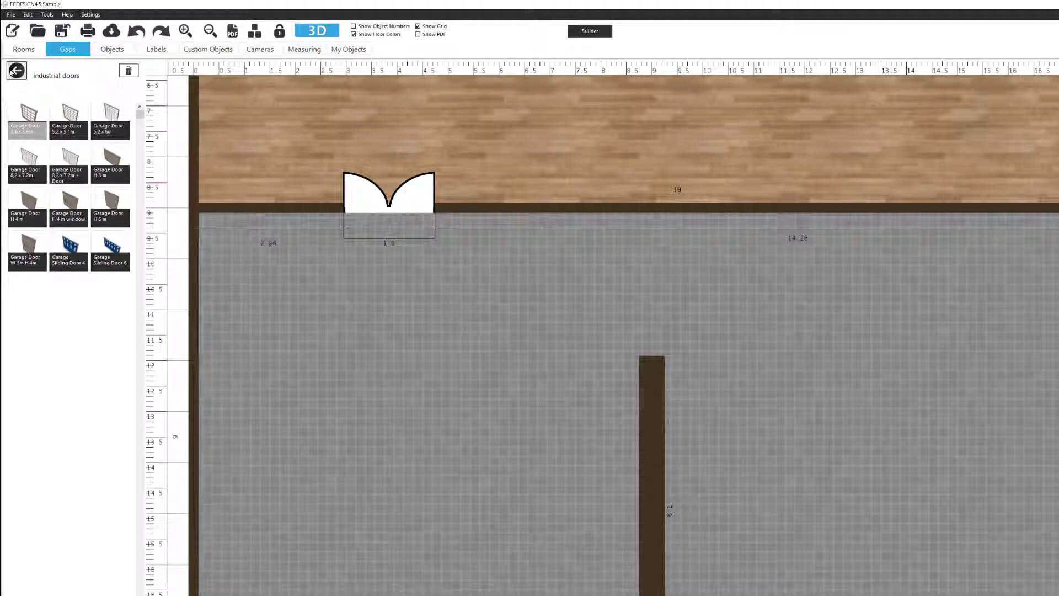
Place an Opening in the 19 m wall between the two rooms, about 4.4 m from its right end.
left_click(16, 71)
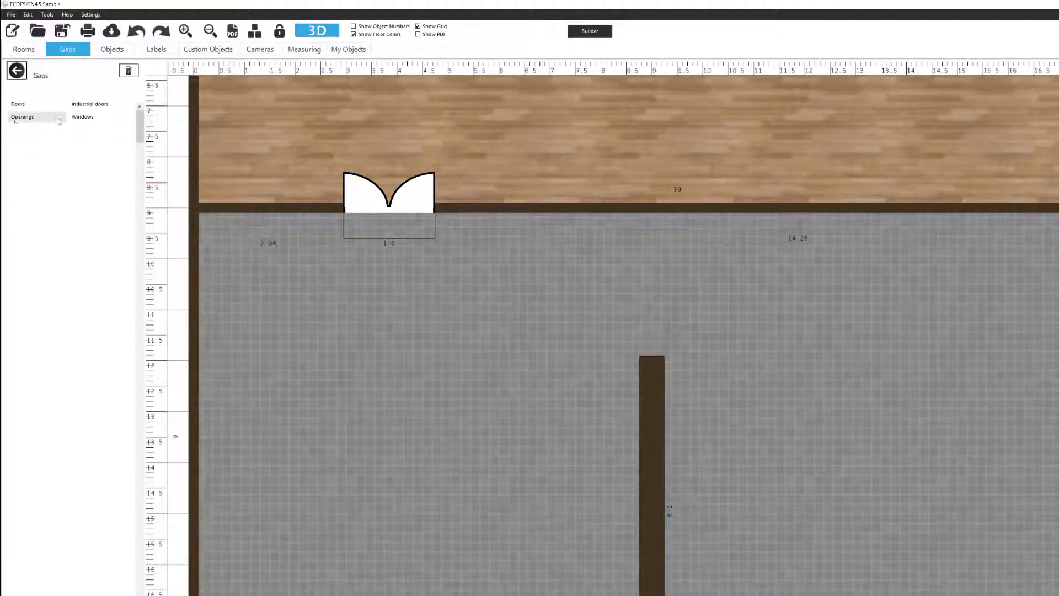
left_click(20, 118)
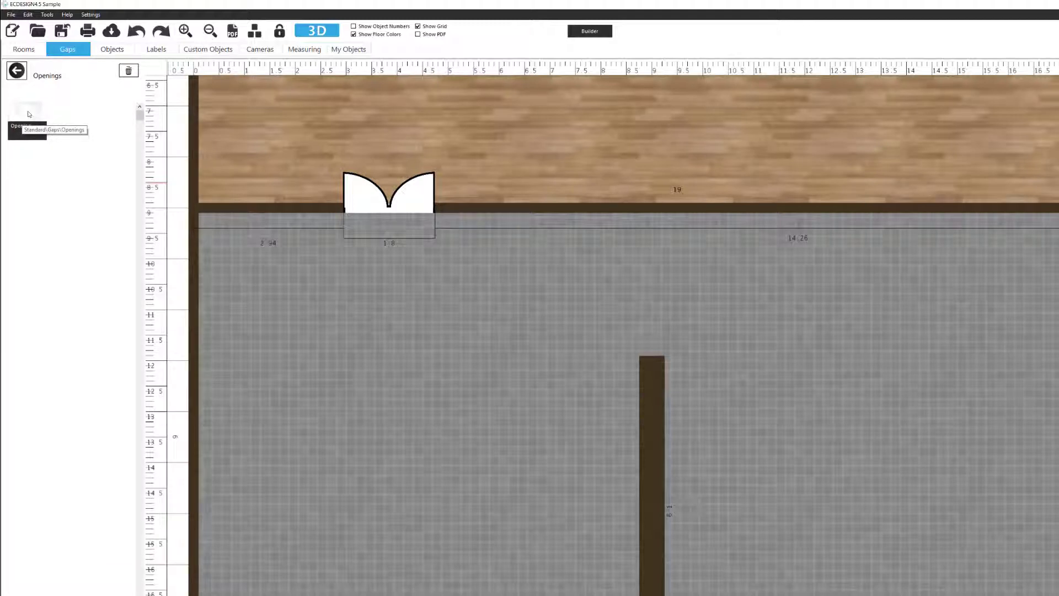
left_click(28, 113)
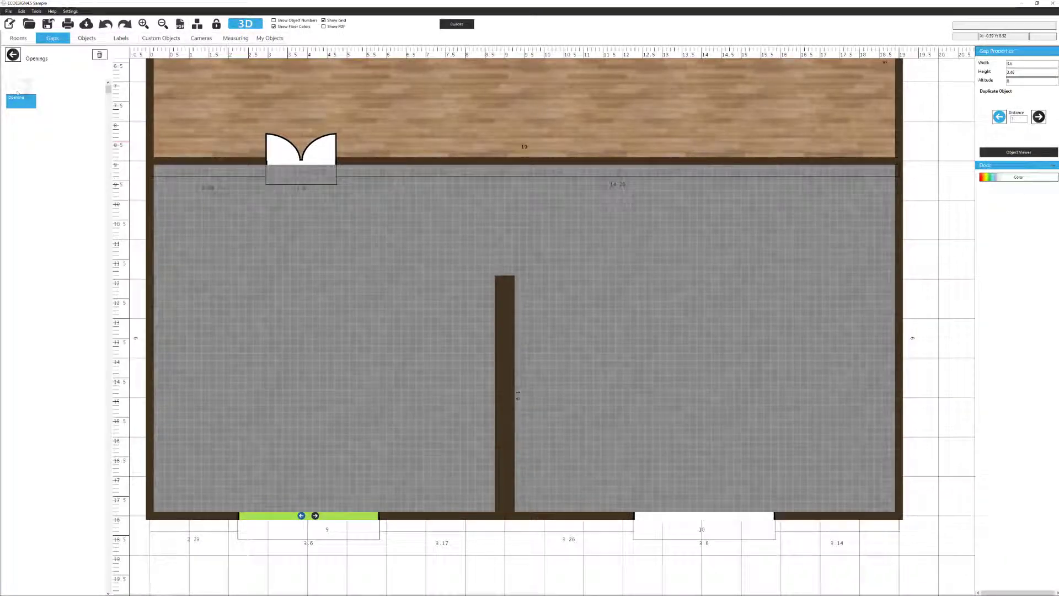
left_click(705, 162)
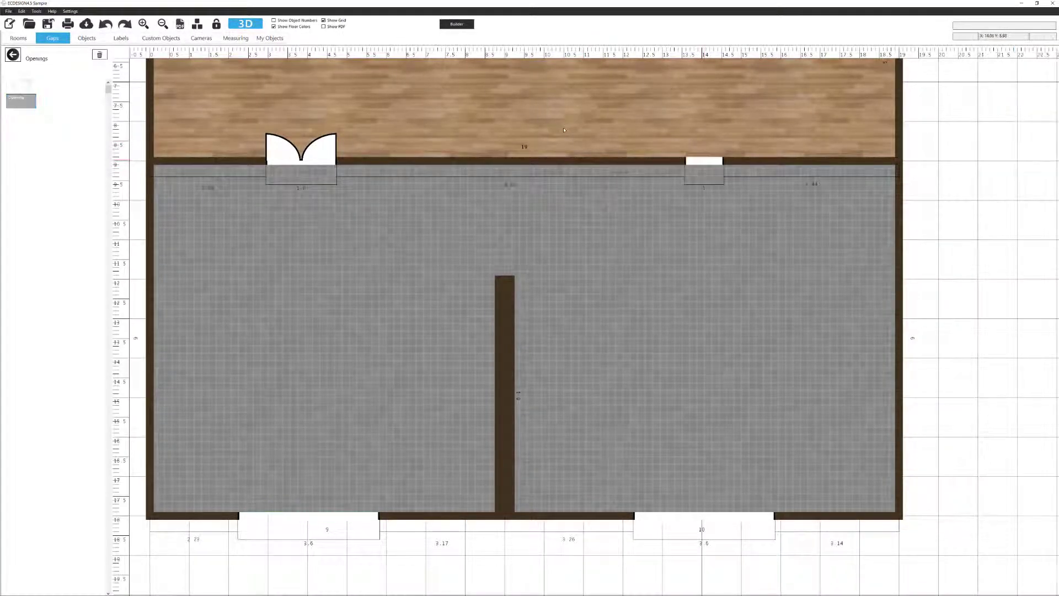
mouse_move(704, 161)
left_mouse_down()
mouse_move(641, 161)
mouse_move(717, 161)
mouse_move(707, 159)
left_mouse_up()
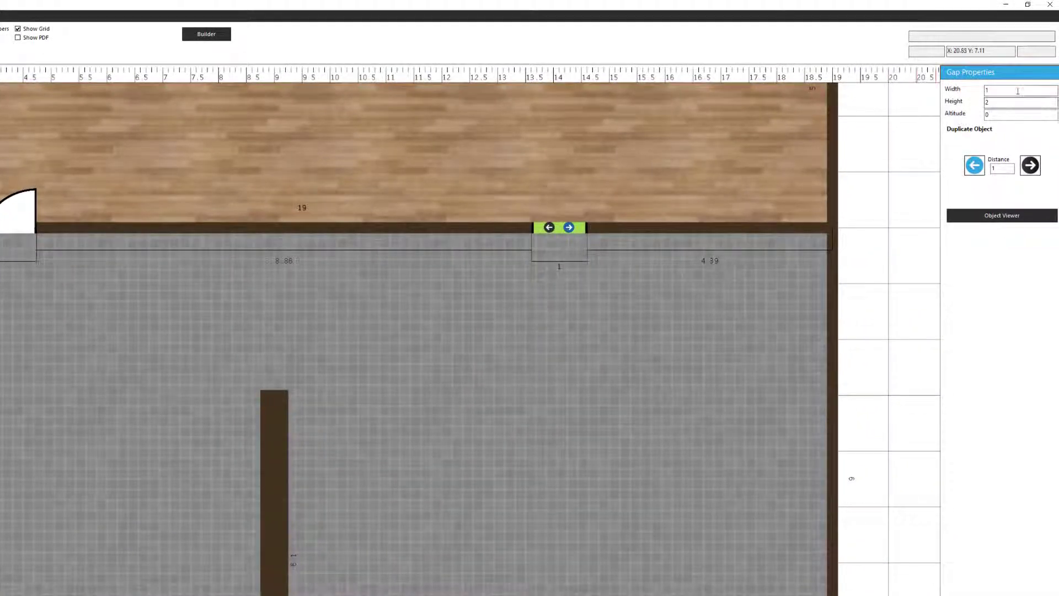
Set the opening in the wall between the two rooms to width 4 and height 3.
double_click(988, 90)
type("4")
key("Tab")
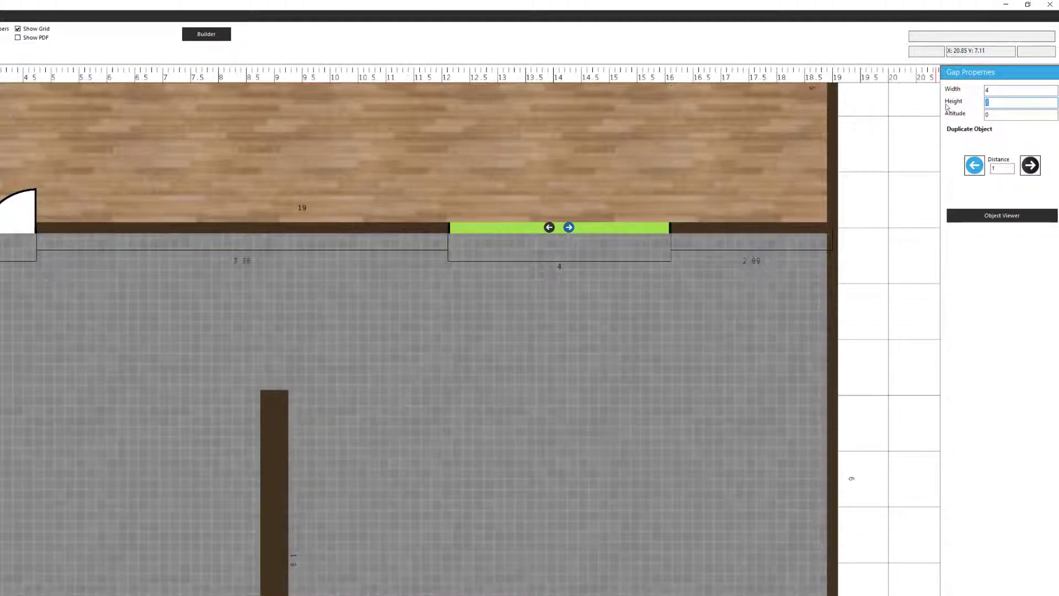
type("3")
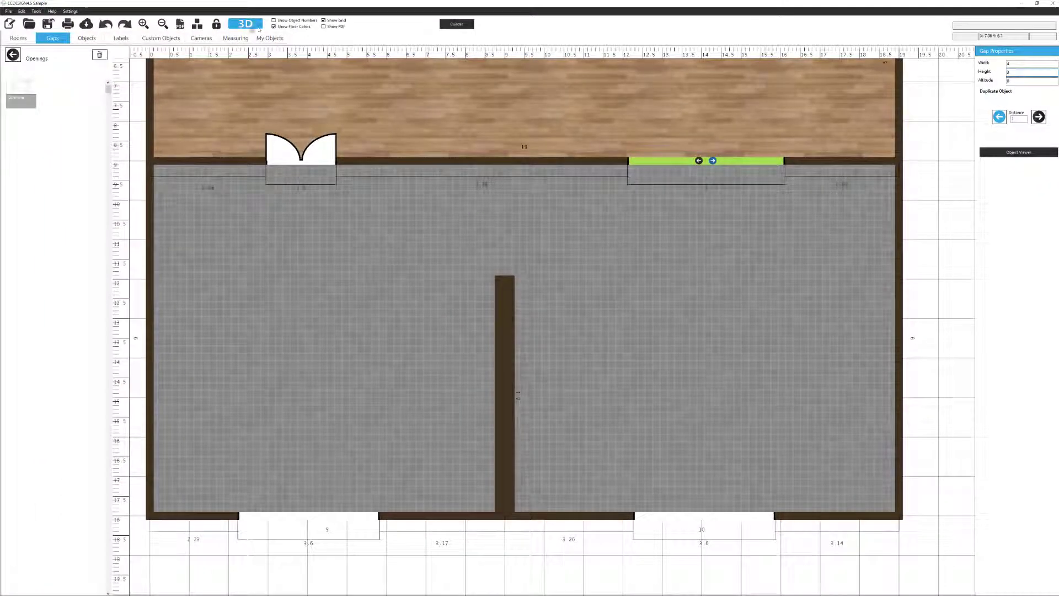
Examine the enlarged opening in the 3D BETA Viewer from inside the wood-floored room, and return to the floor plan.
left_click(258, 27)
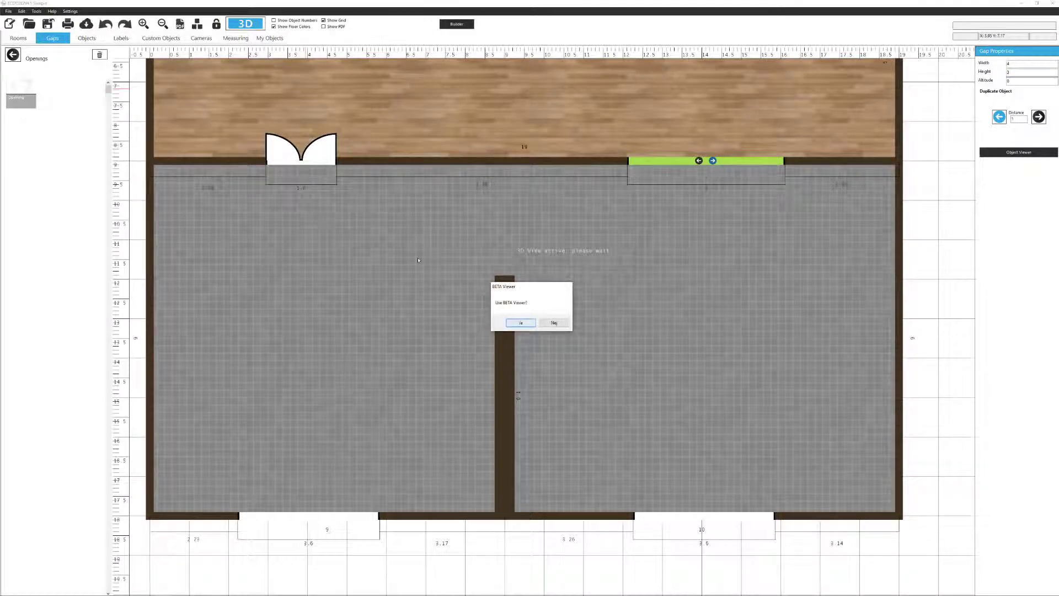
key("Return")
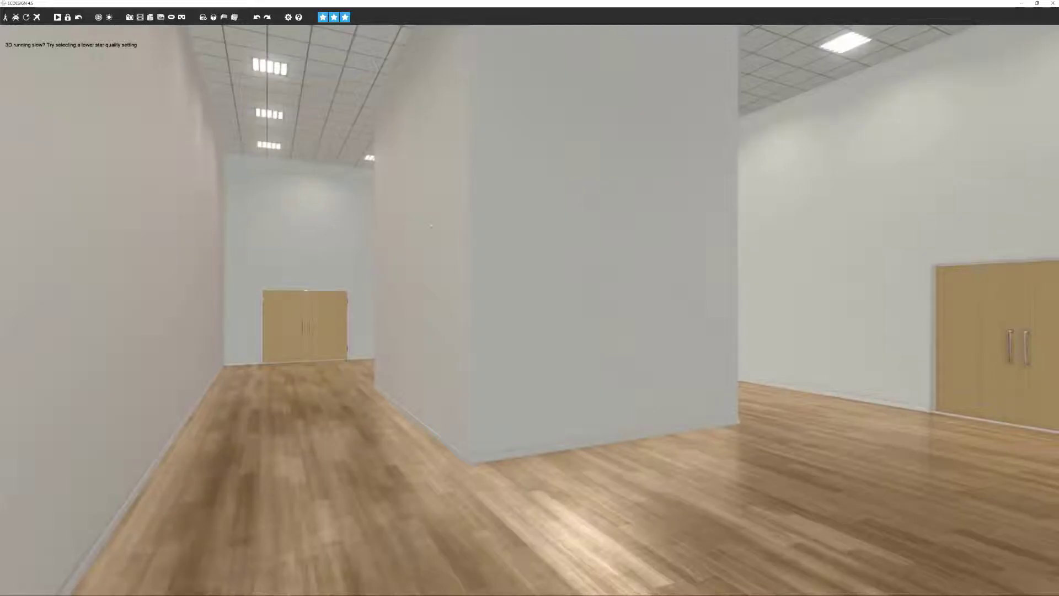
key("w")
left_click_drag(539, 281, 583, 277)
key("w")
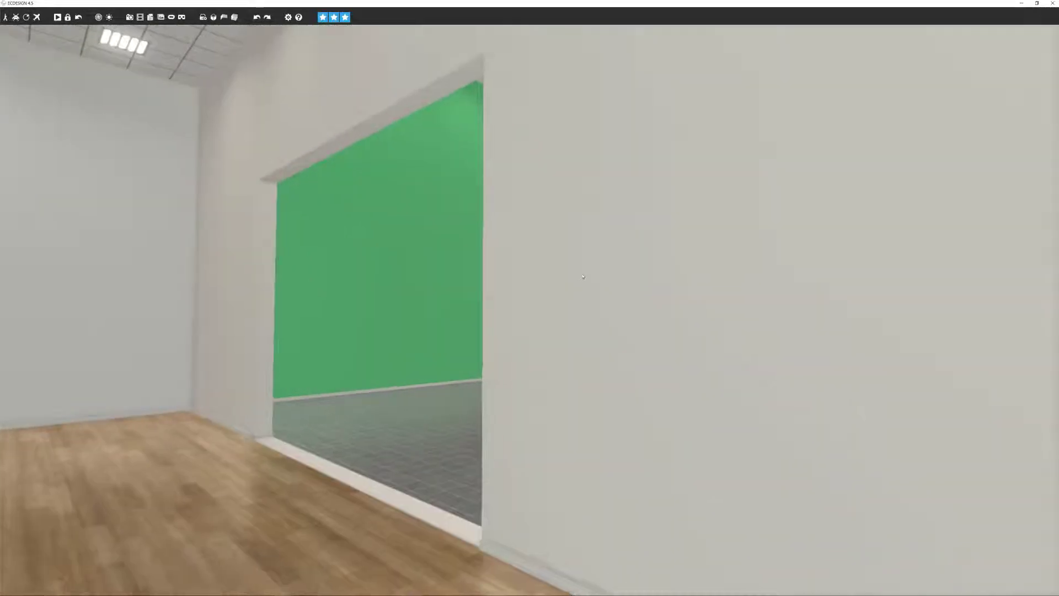
key("Left")
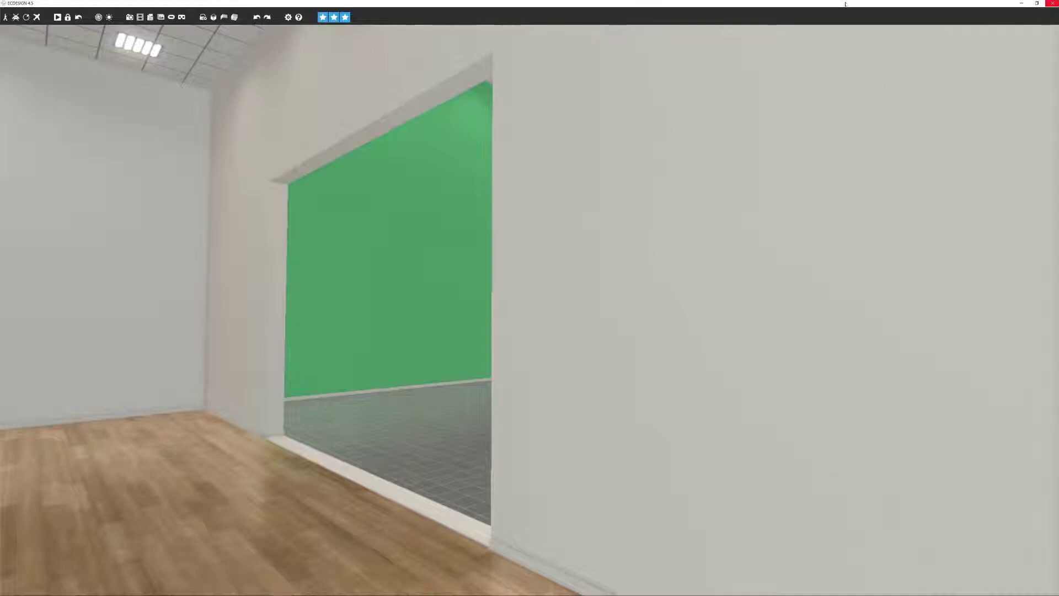
left_click(1052, 3)
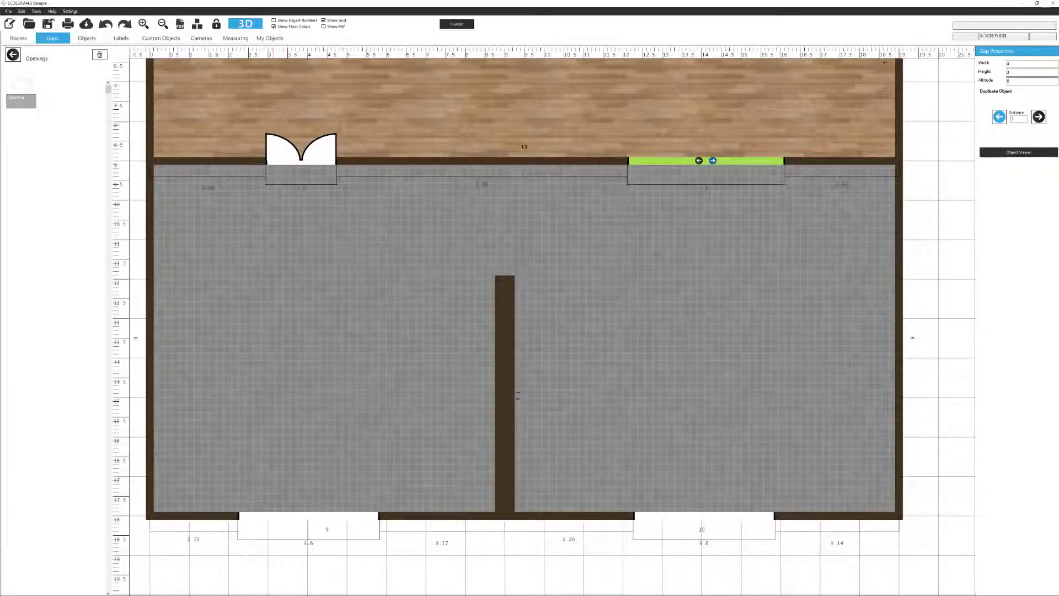
Place a Window 1 (3 glass) in the upper 15 m wall of the wood-floored room, about 2.15 m from its left end.
left_click(13, 55)
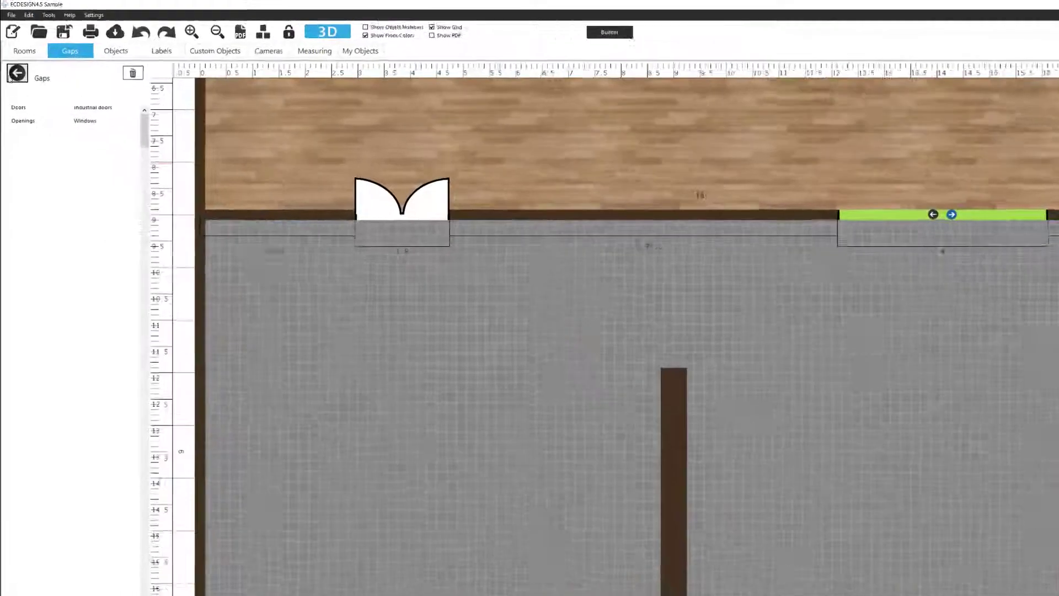
left_click(111, 145)
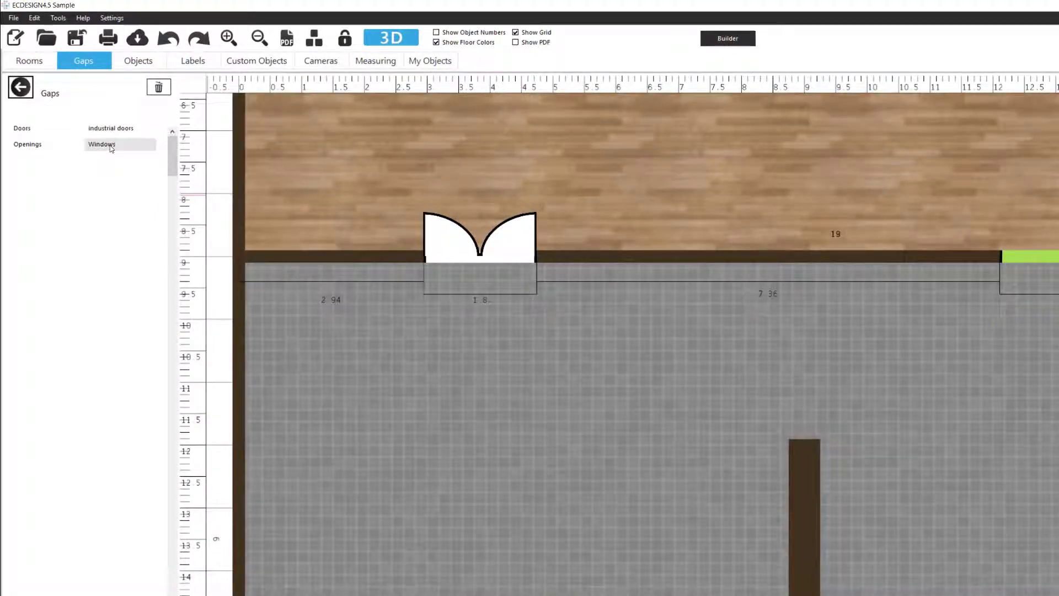
middle_click_drag(462, 184, 314, 561)
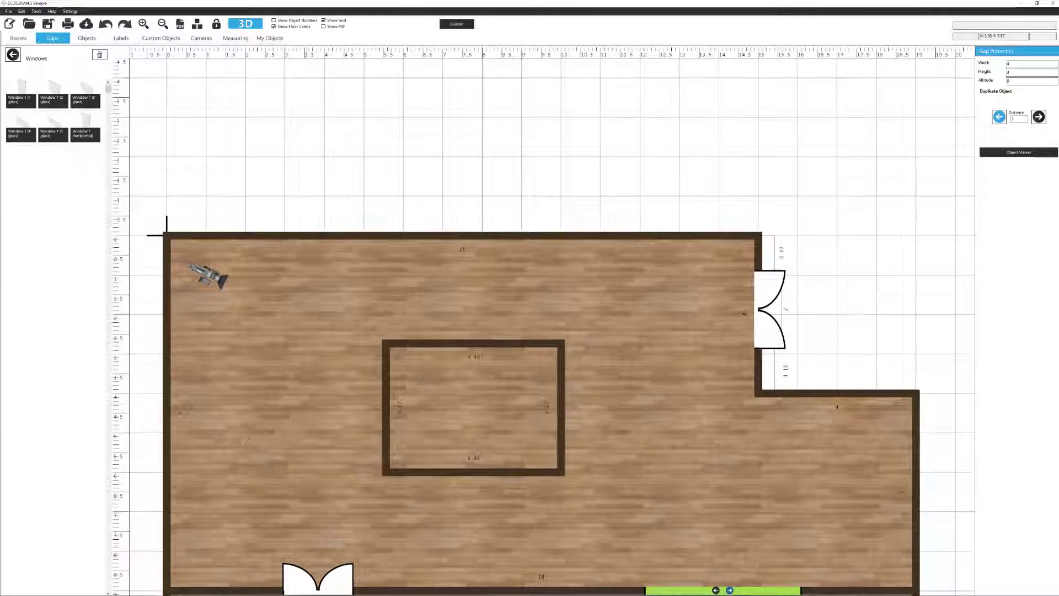
left_click(82, 90)
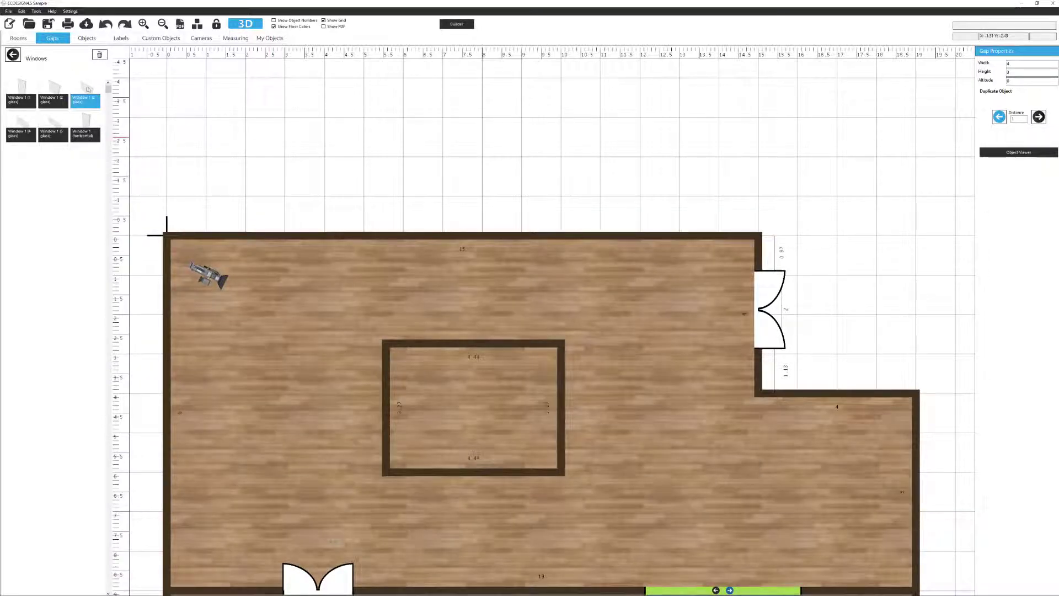
left_click(237, 192)
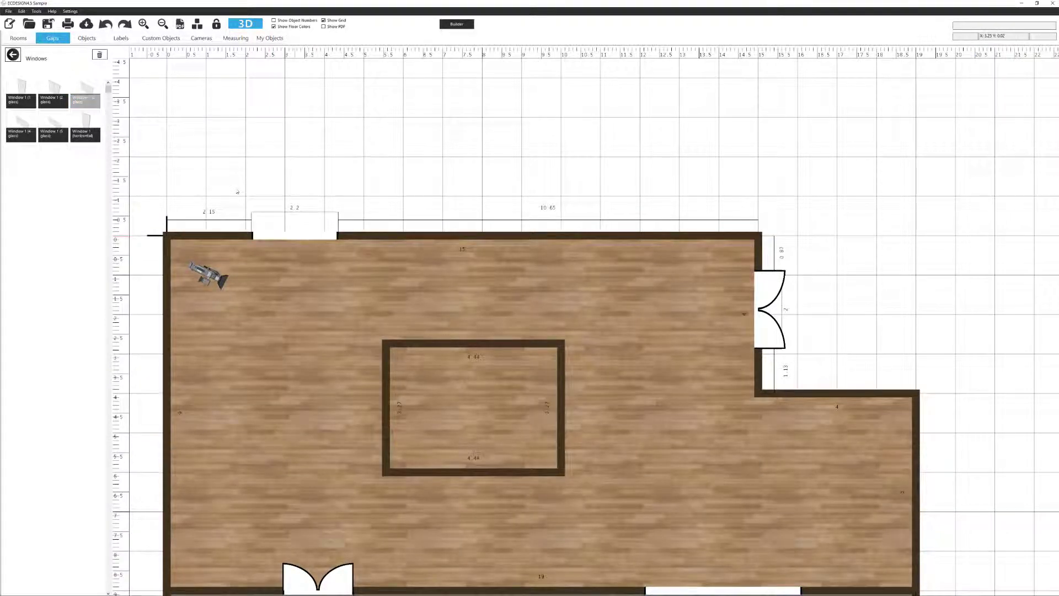
Set the new window's width to 4, height to 1 and altitude to 3.
left_click(295, 236)
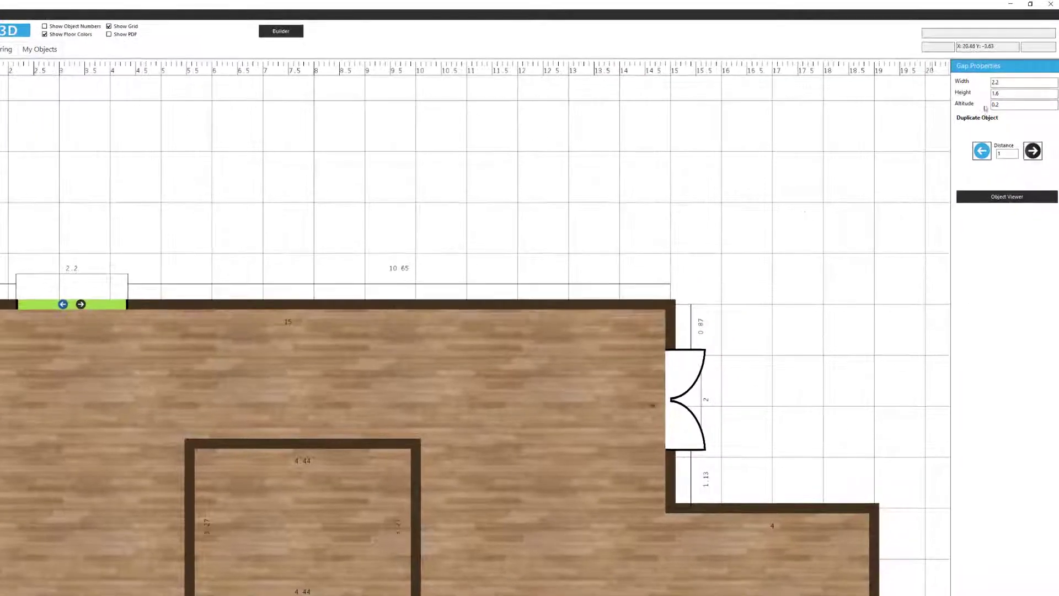
left_click_drag(1019, 64, 979, 64)
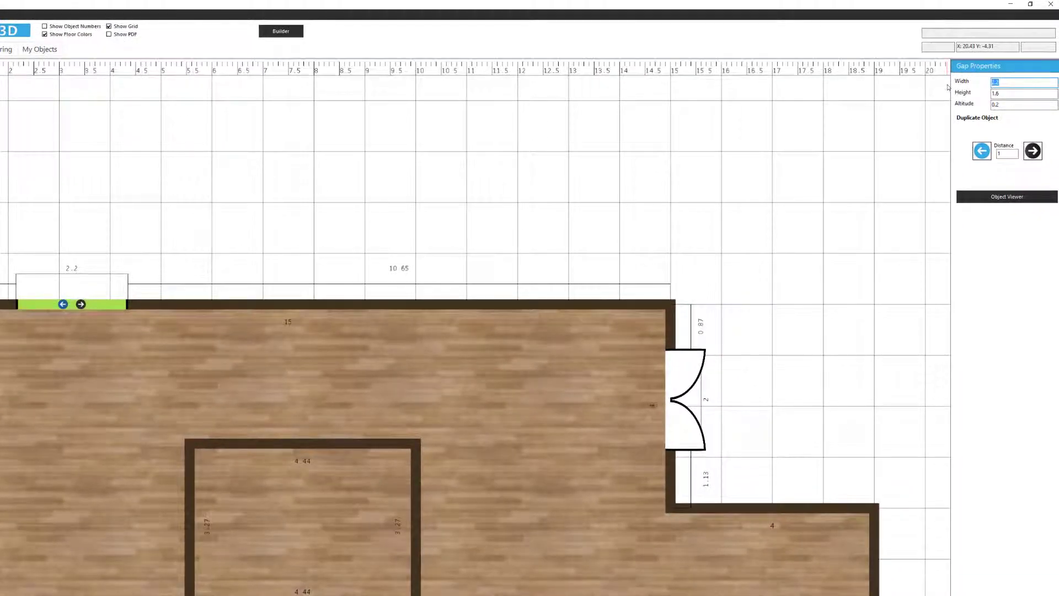
type("4")
key("Return")
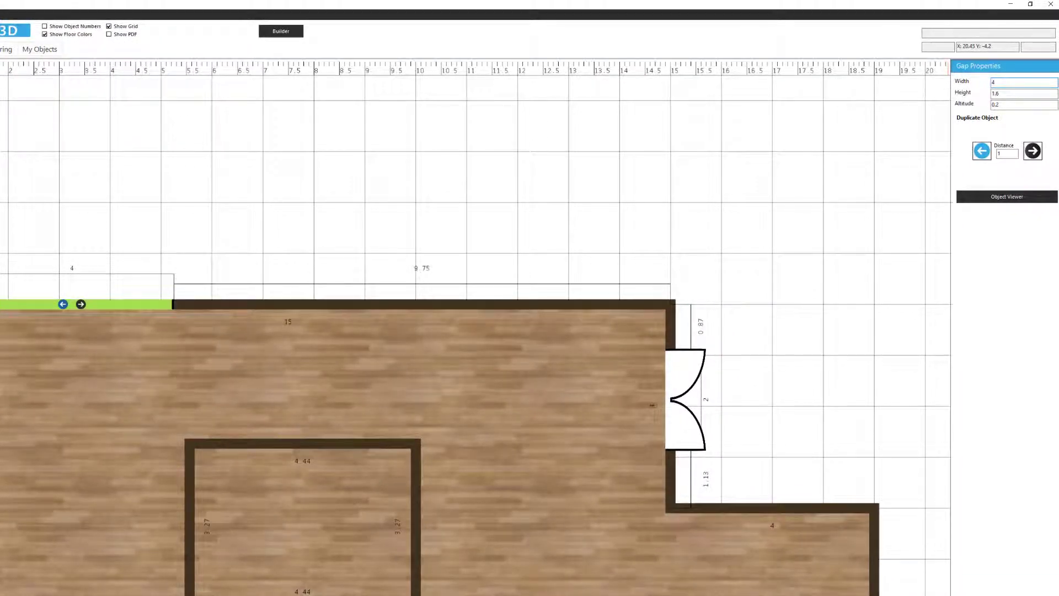
key("Tab")
type("1")
key("Tab")
type("3")
Duplicate the window twice to the right along the 15 m wall with a distance of 0.4.
scroll(86, 344, "up", 1)
scroll(85, 345, "up", 2)
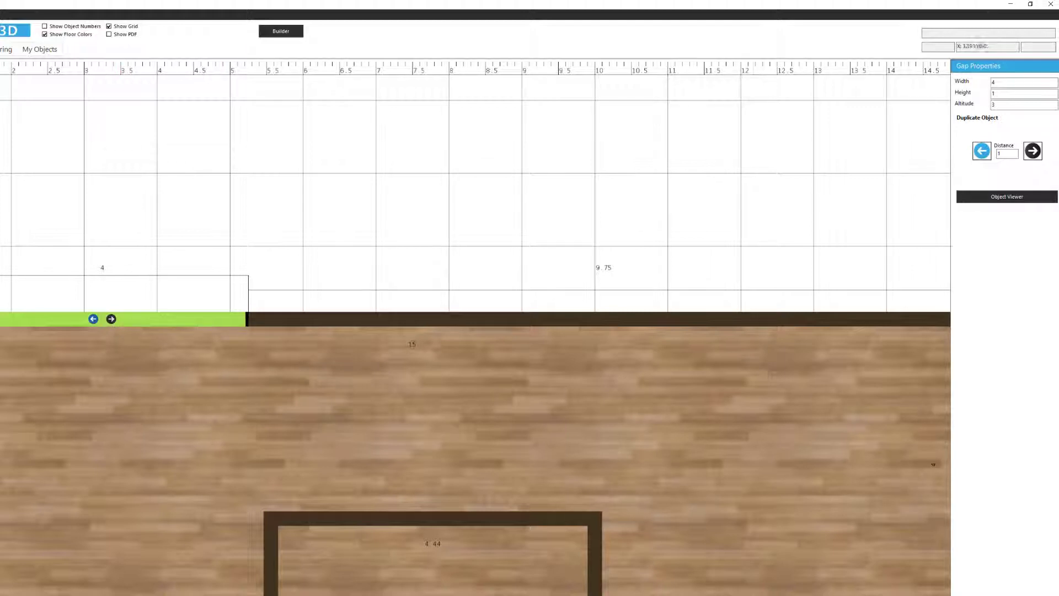
double_click(1011, 154)
left_click(1034, 153)
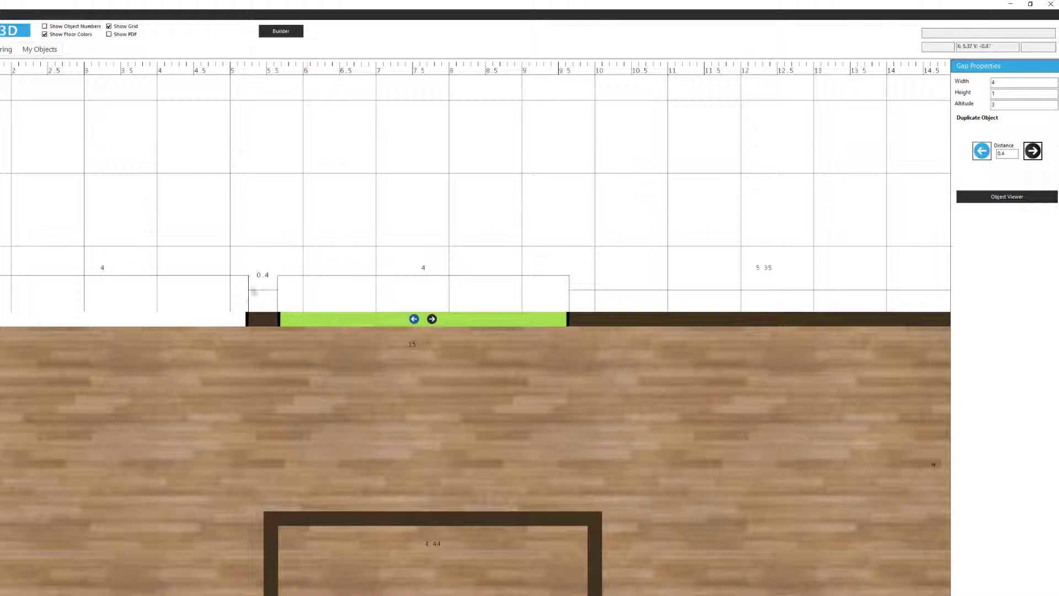
middle_click_drag(409, 300, 236, 316)
left_click(1034, 151)
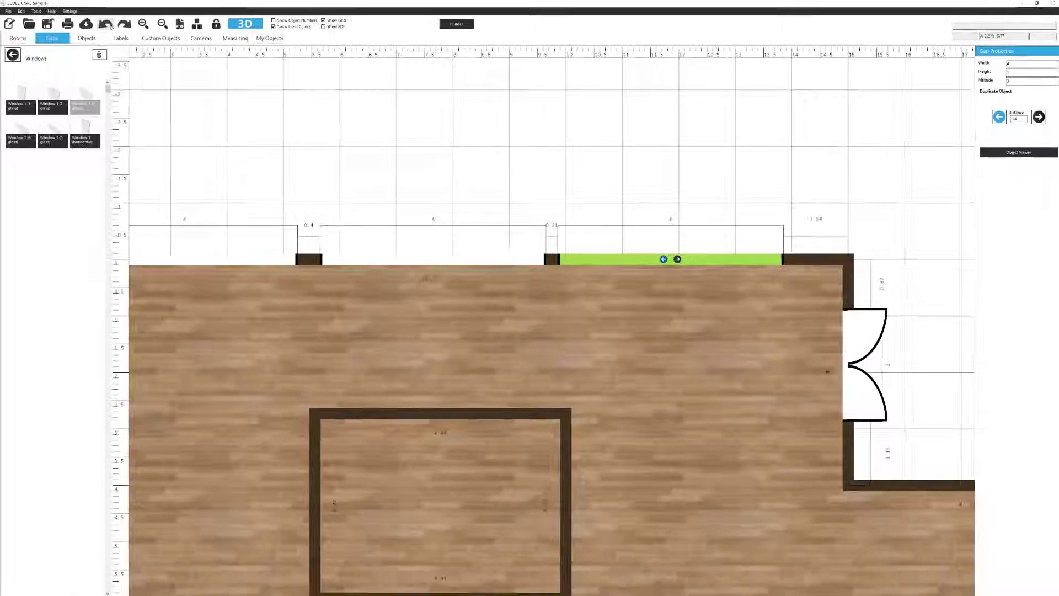
Undo the last shift of the third window on the 15 m wall.
left_click(105, 24)
middle_click_drag(116, 219, 219, 204)
middle_click_drag(310, 176, 356, 171)
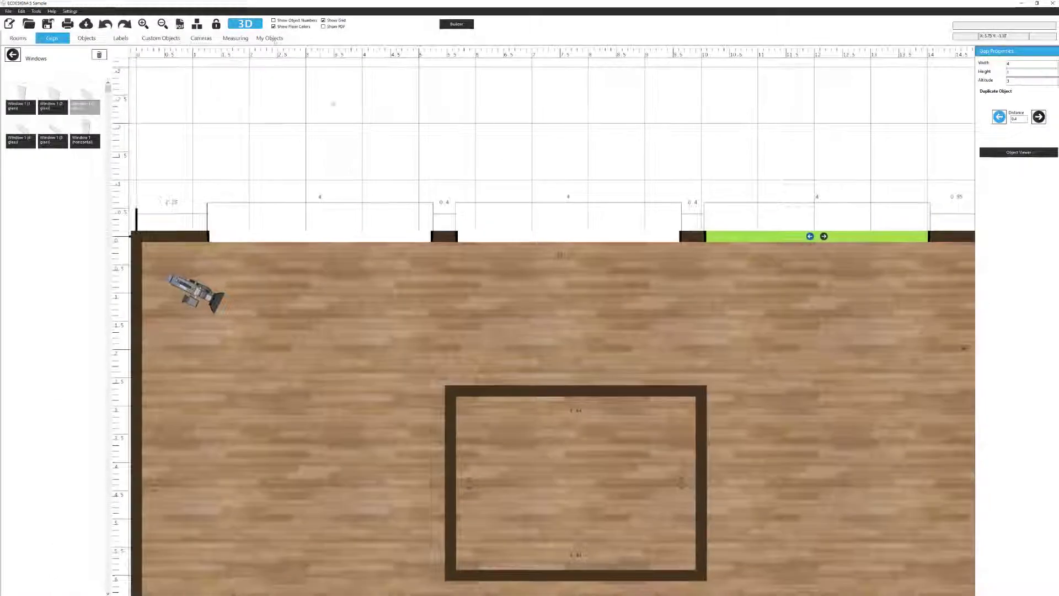
Examine the row of three windows in the 3D BETA Viewer from inside the room.
left_click(245, 24)
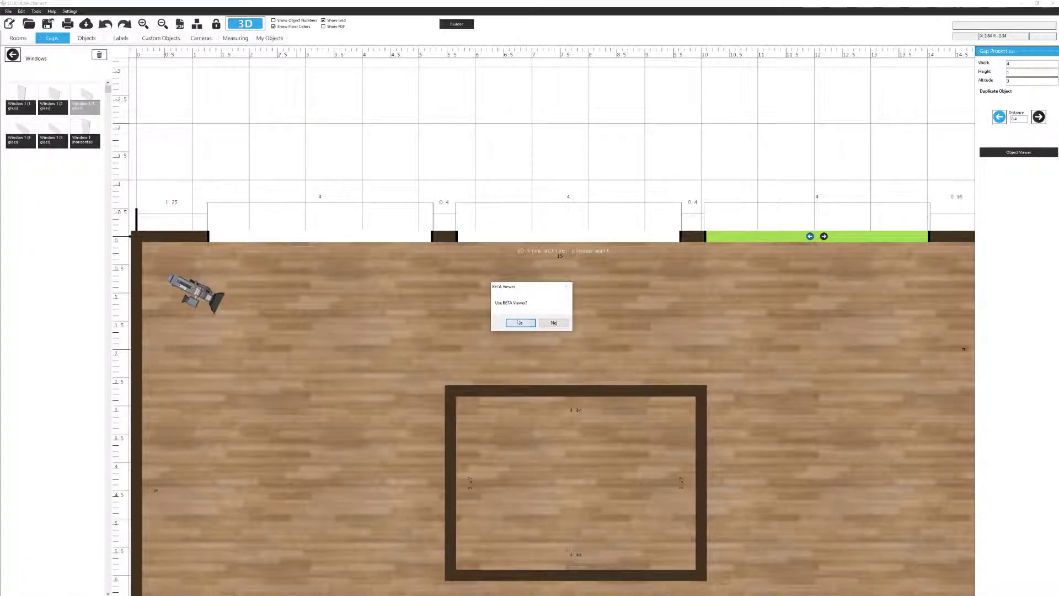
left_click(519, 323)
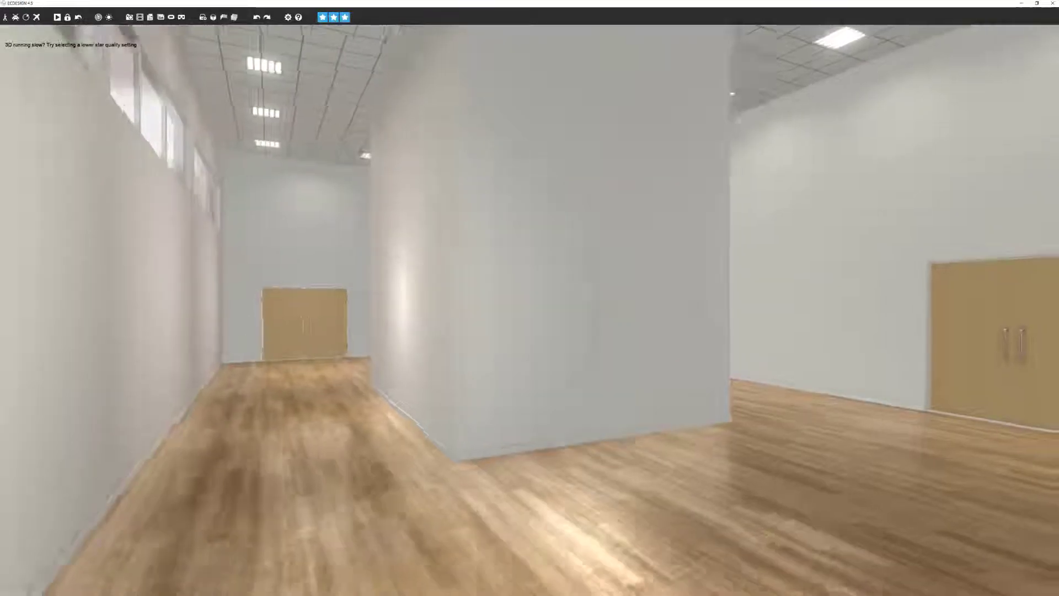
left_click_drag(414, 322, 342, 335)
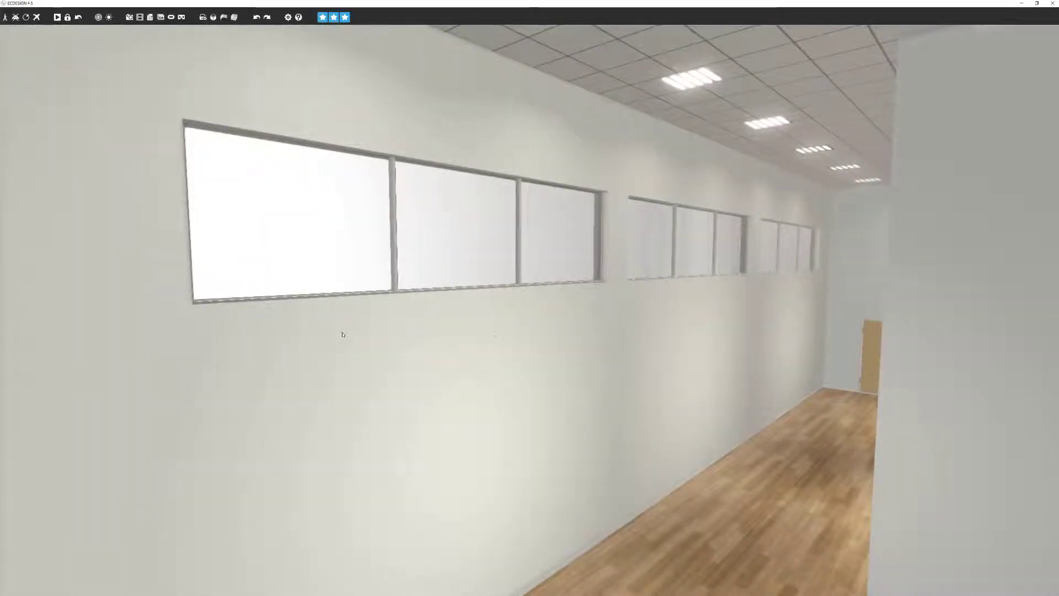